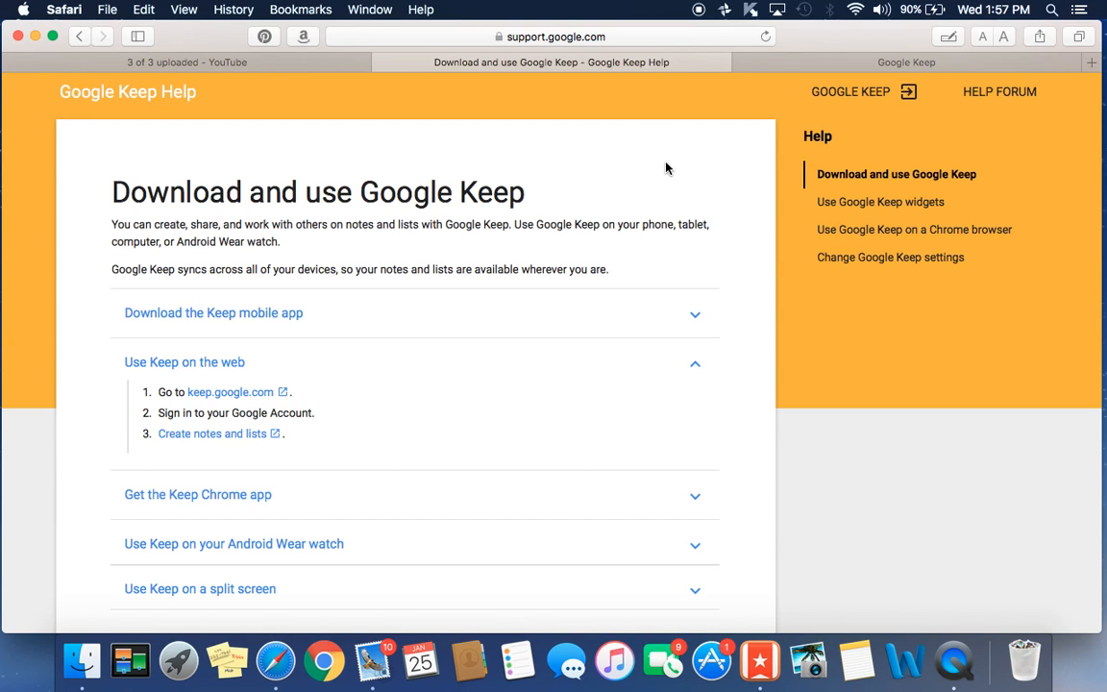
# - In Google Keep, start a note titled with the contact's cell-number label and their phone number in the body
pyautogui.click(865, 65)
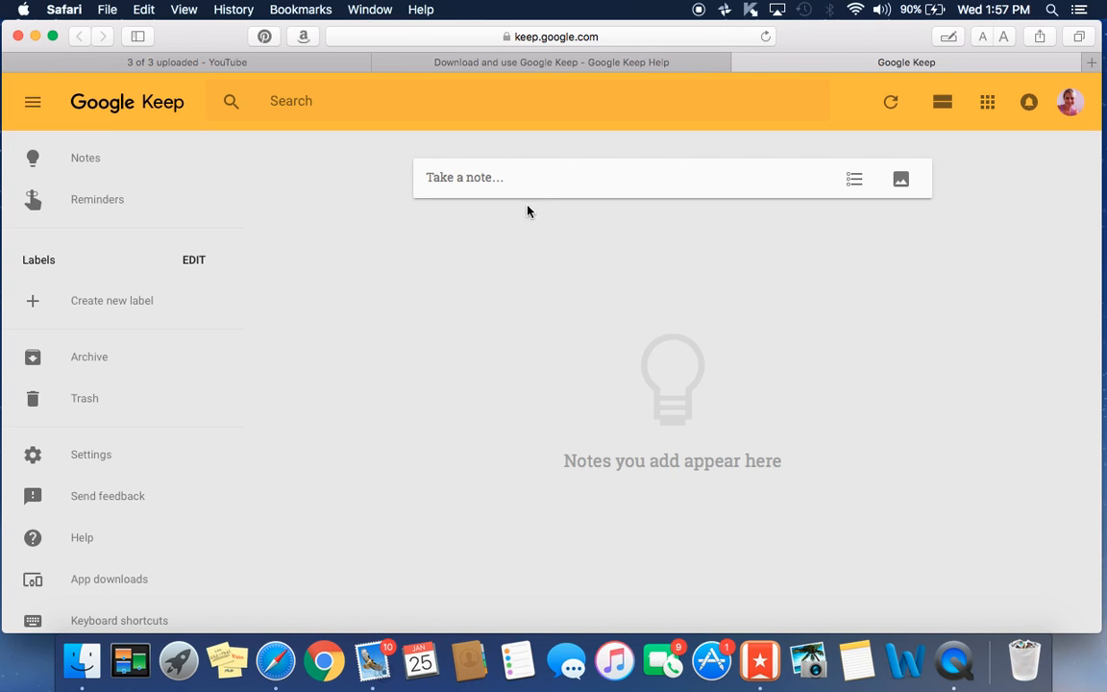
pyautogui.click(519, 180)
pyautogui.click(477, 173)
pyautogui.write('Sco')
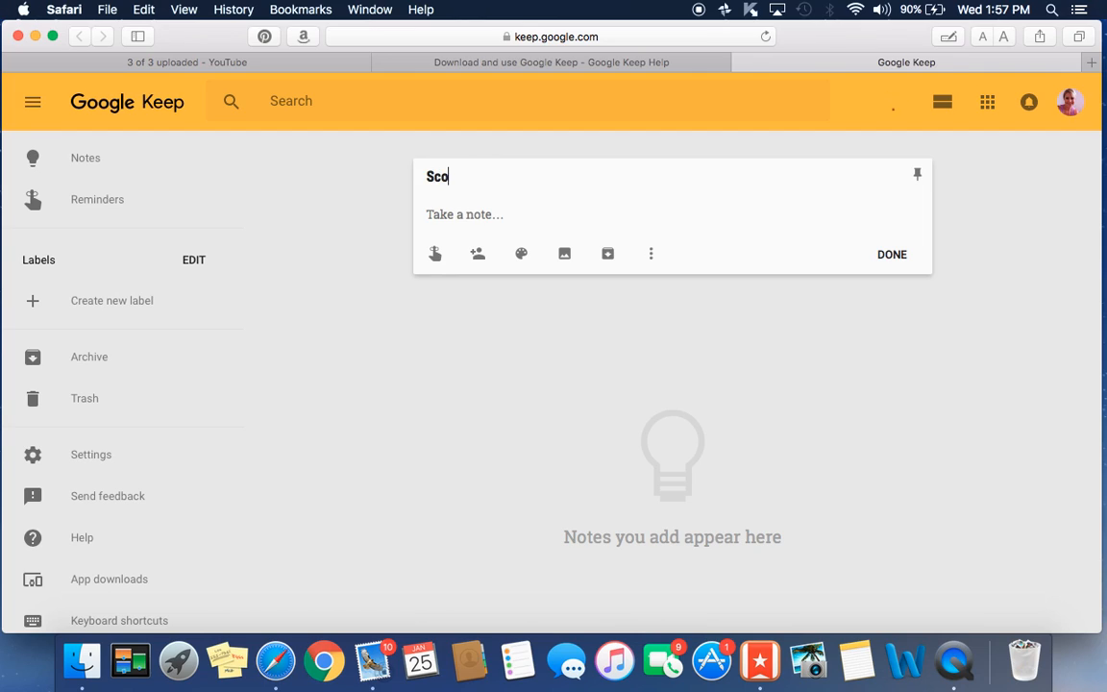
pyautogui.write("tt's Cell Number")
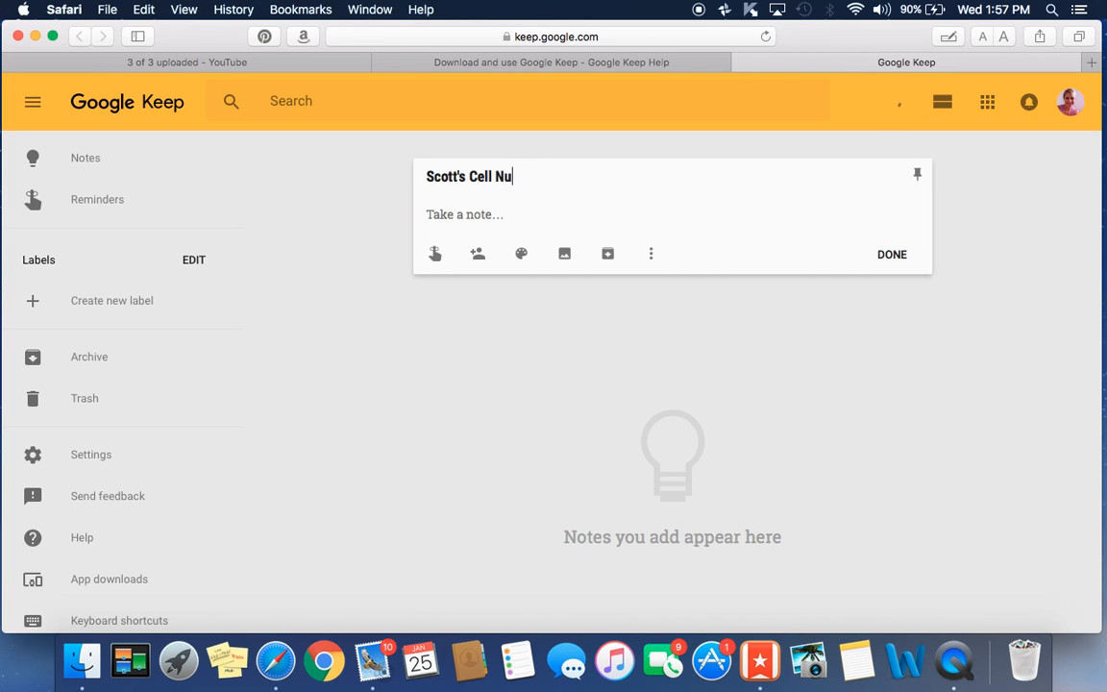
pyautogui.click(471, 219)
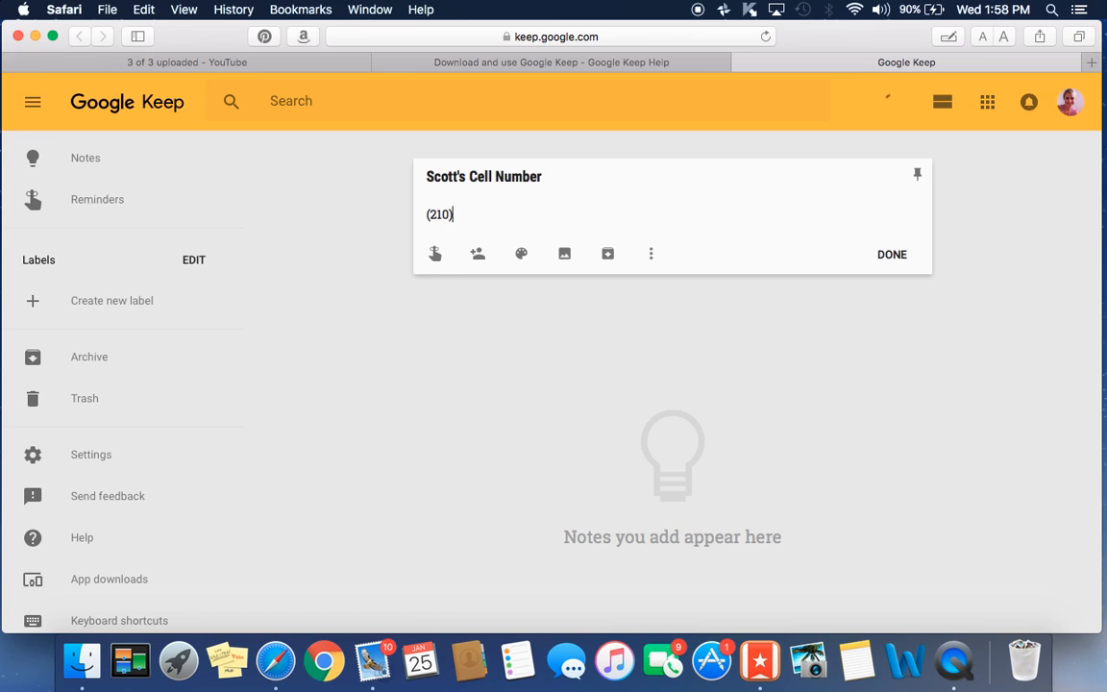
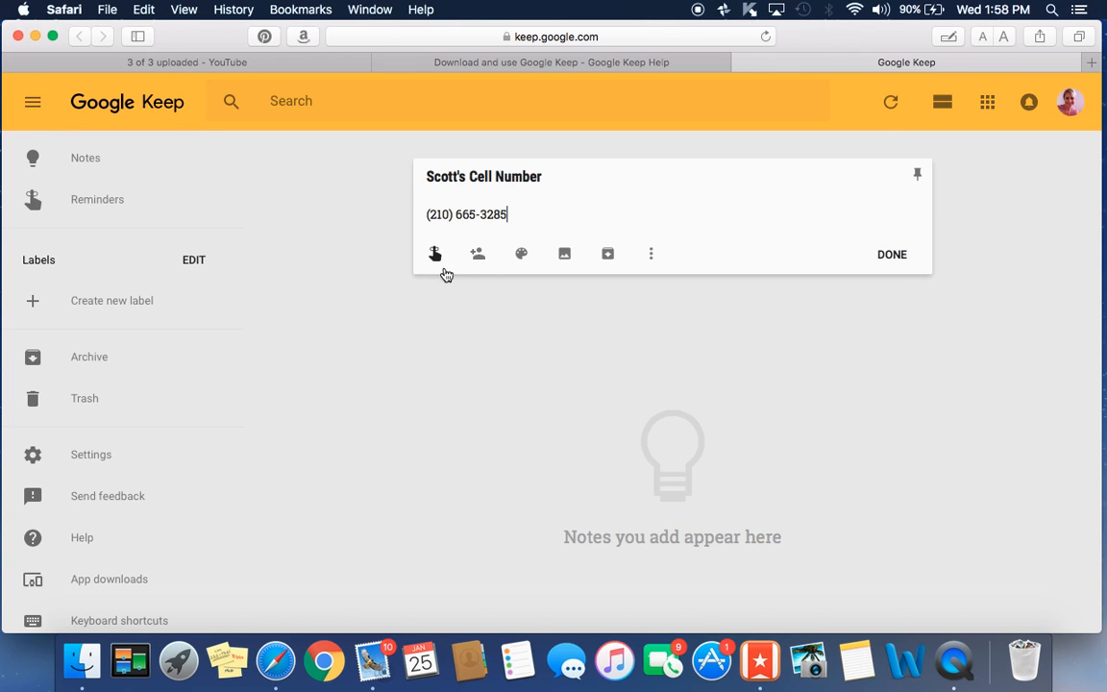
# - Make the contact note red and attach the IMG_4957 copy.jpg photo
pyautogui.moveTo(520, 256)
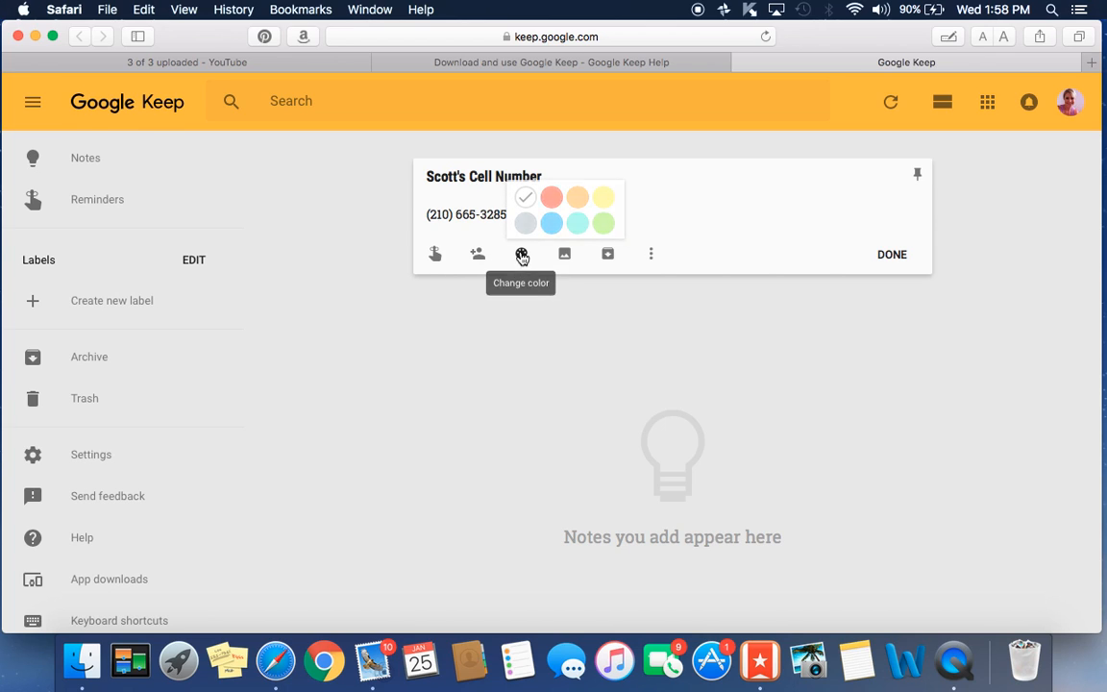
pyautogui.click(550, 194)
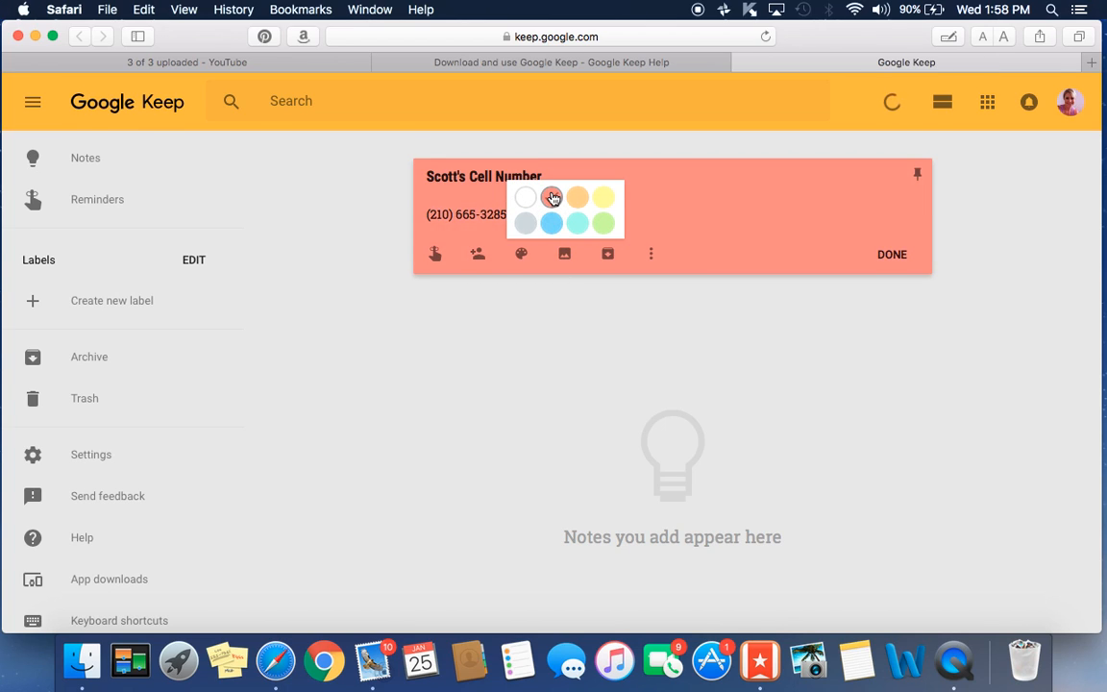
pyautogui.click(562, 258)
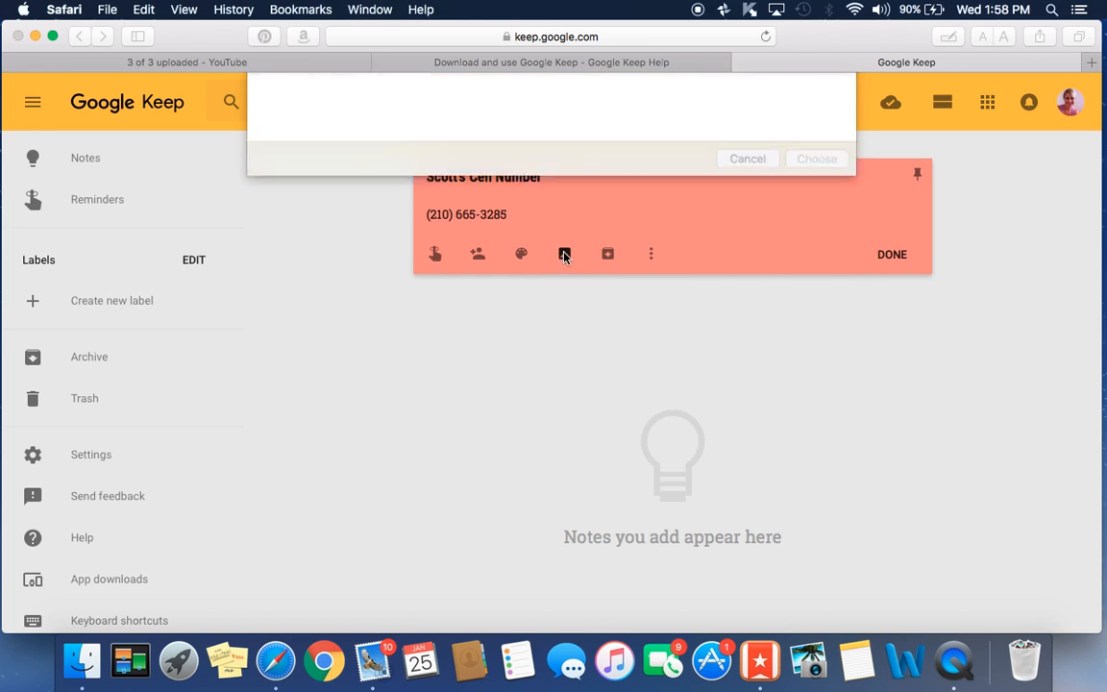
pyautogui.click(554, 332)
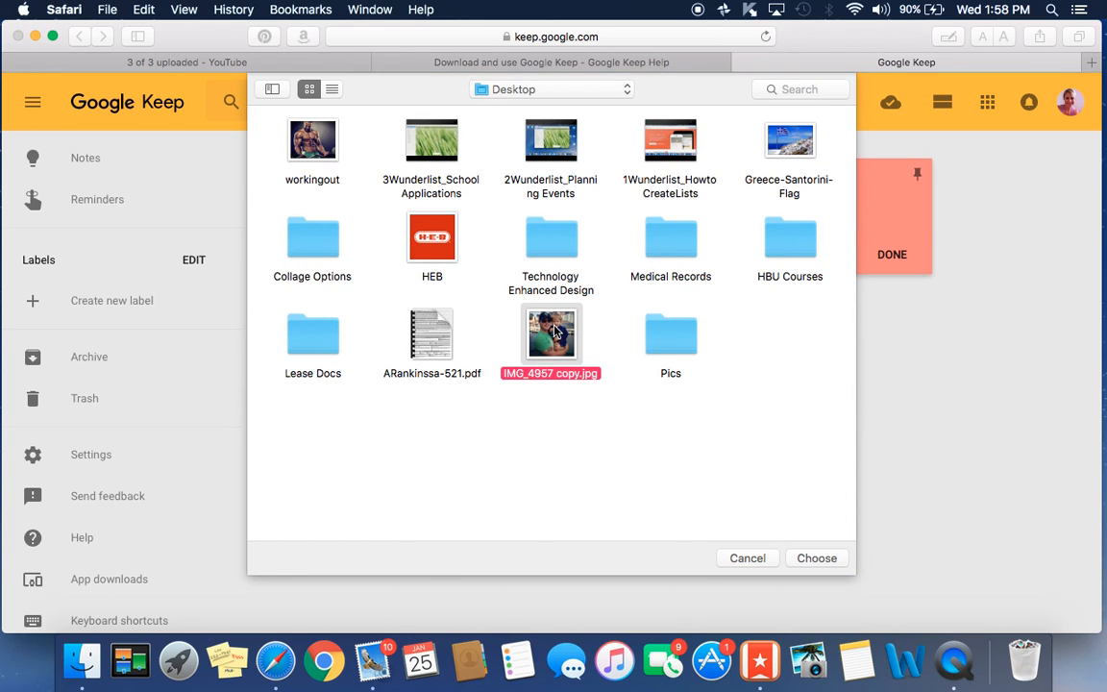
pyautogui.click(829, 558)
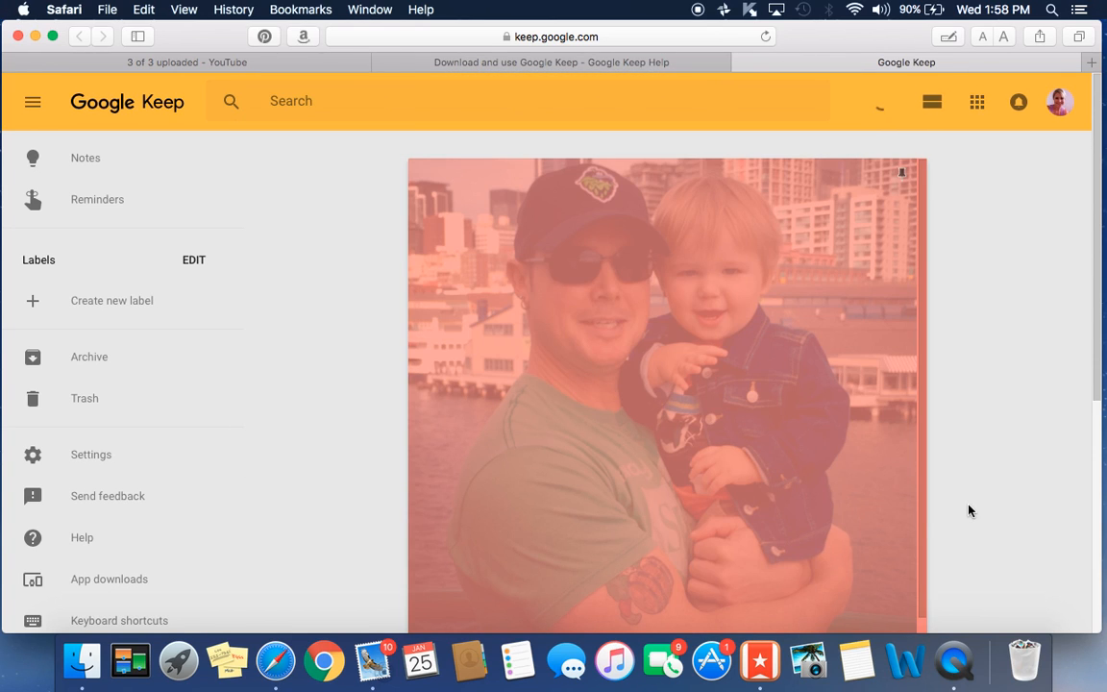
# - Save the finished contact note to the board
pyautogui.scroll(-3, 984, 494)
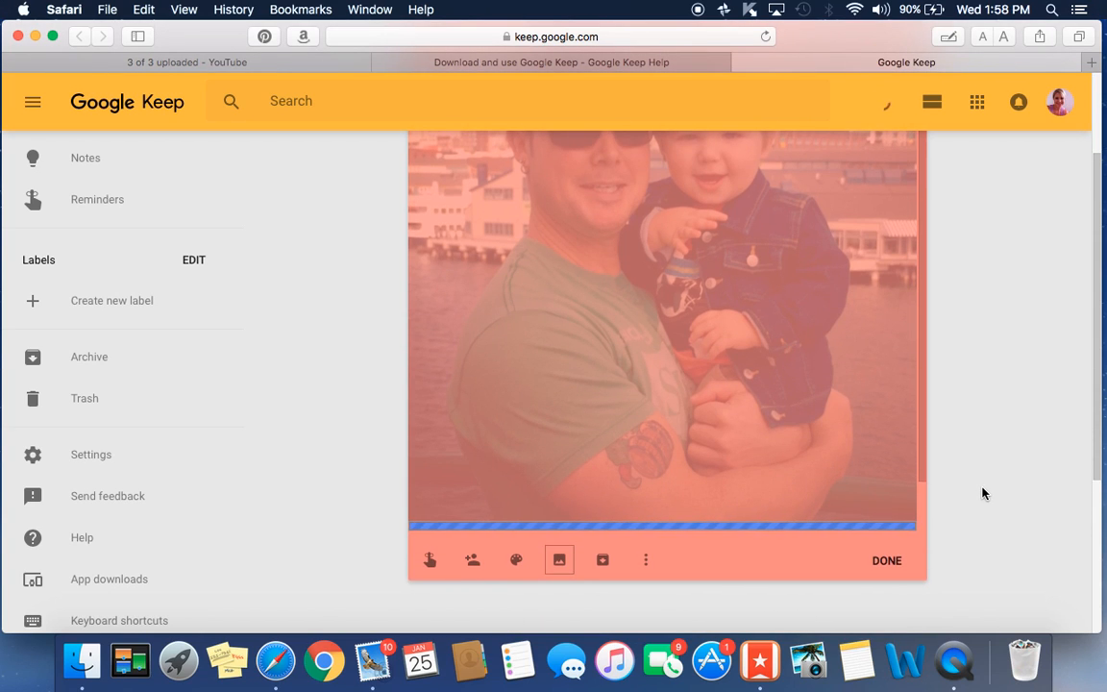
pyautogui.scroll(2, 973, 496)
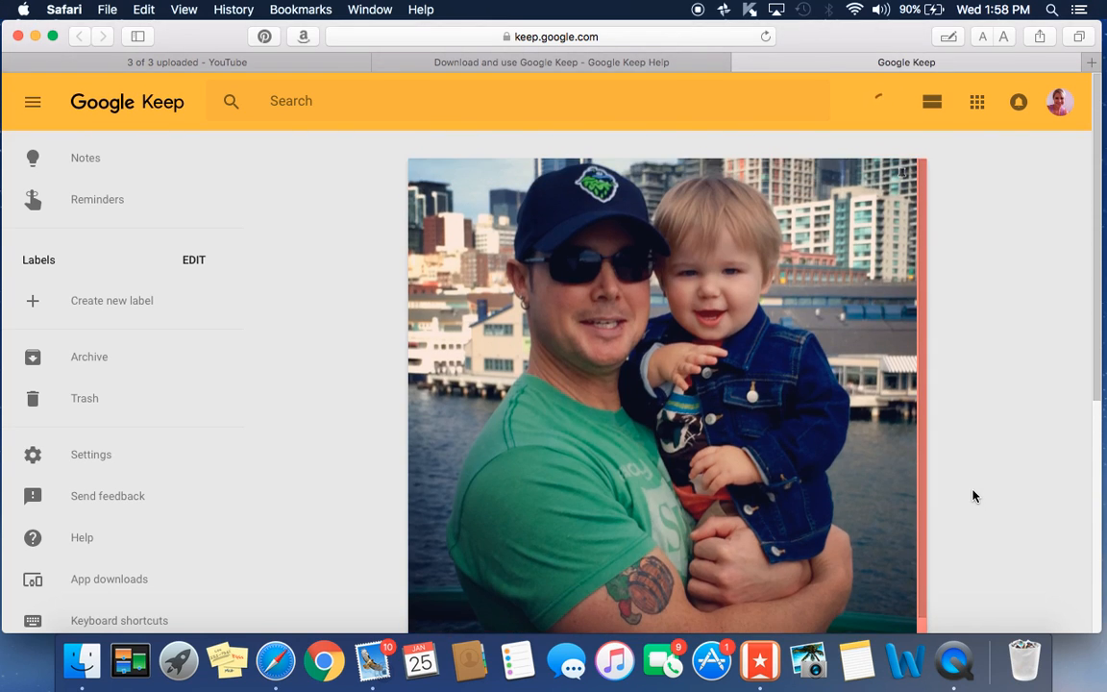
pyautogui.scroll(-5, 972, 494)
pyautogui.scroll(-1, 969, 471)
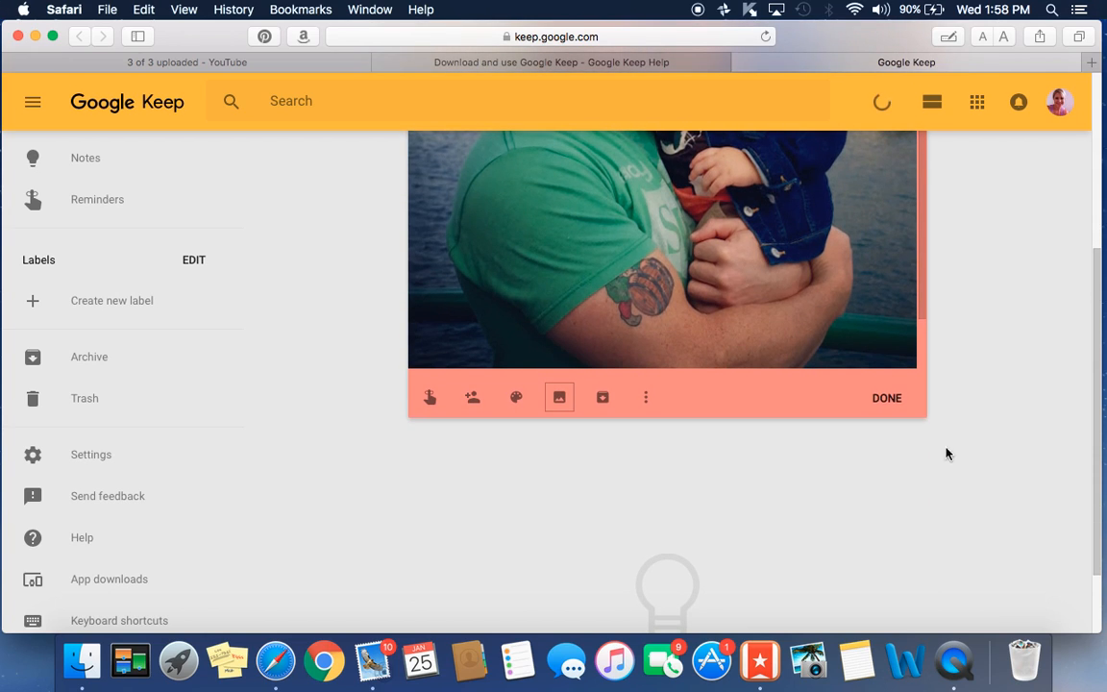
pyautogui.click(892, 399)
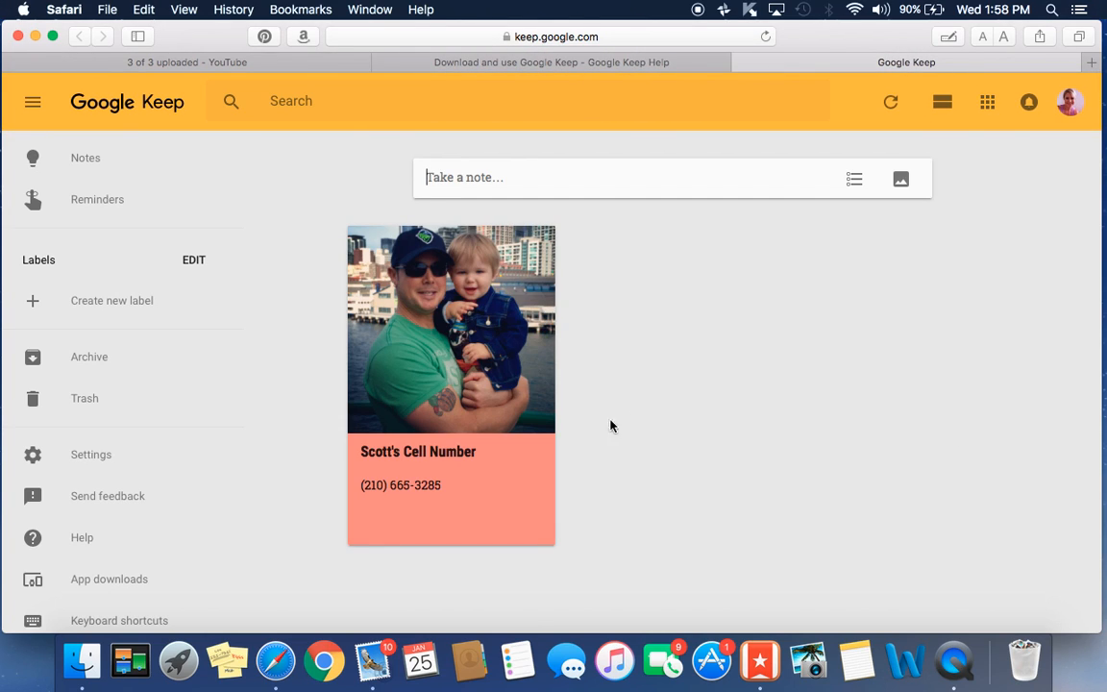
# - Recolour the contact note blue and add a collaborator by their e-mail address
pyautogui.moveTo(497, 495)
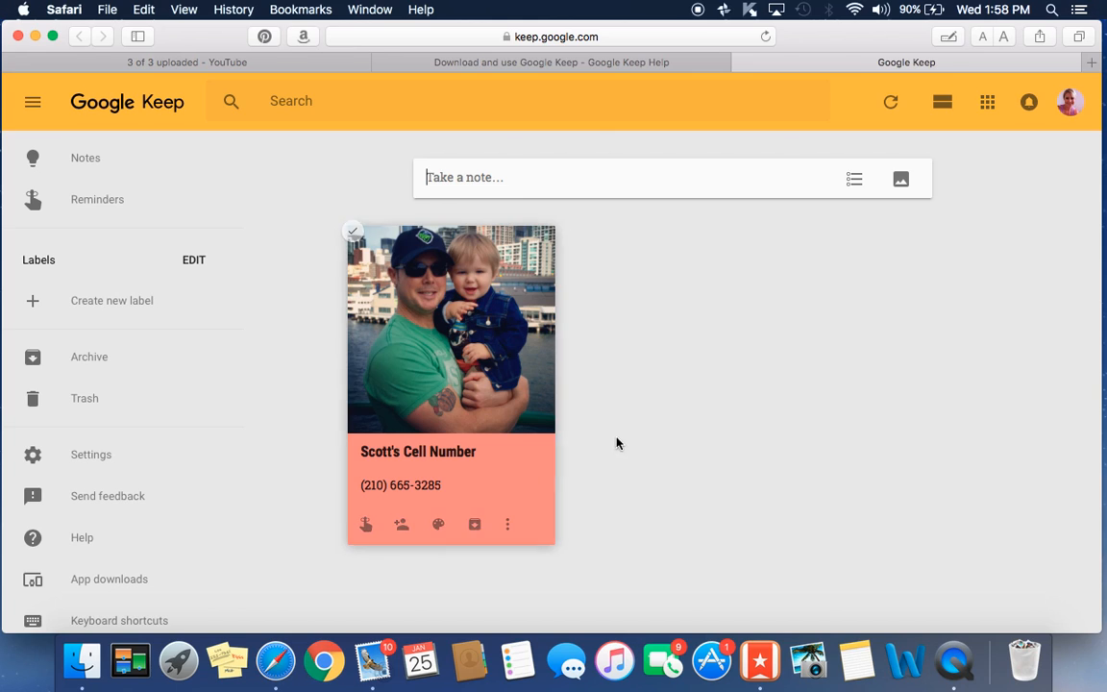
pyautogui.moveTo(440, 529)
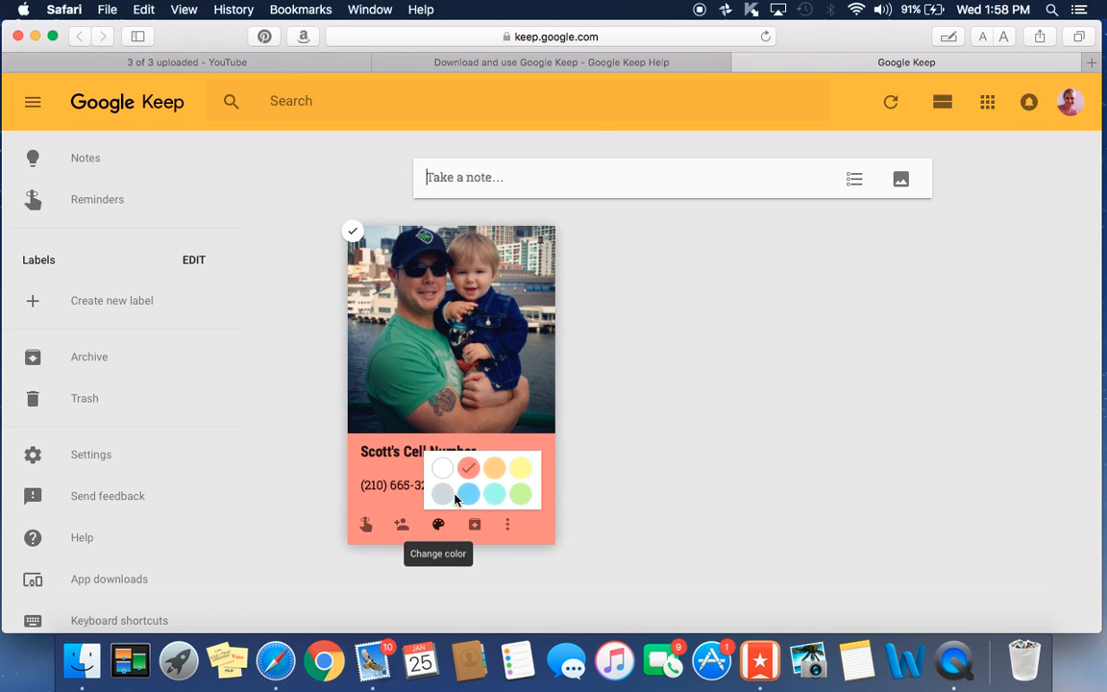
pyautogui.click(468, 493)
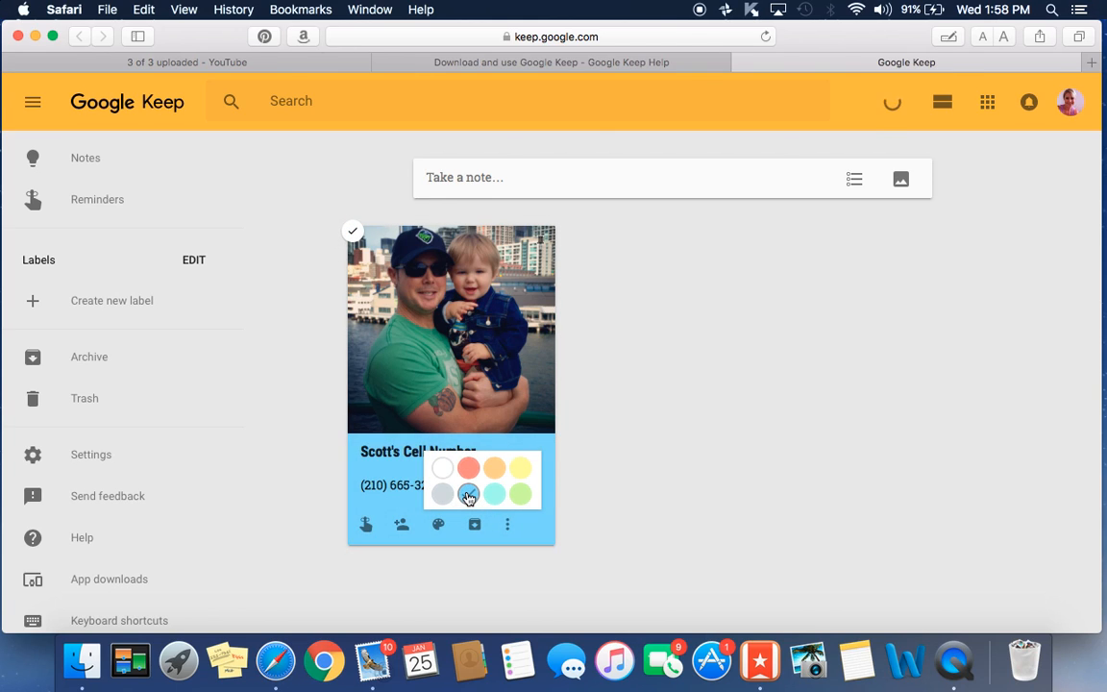
pyautogui.click(401, 524)
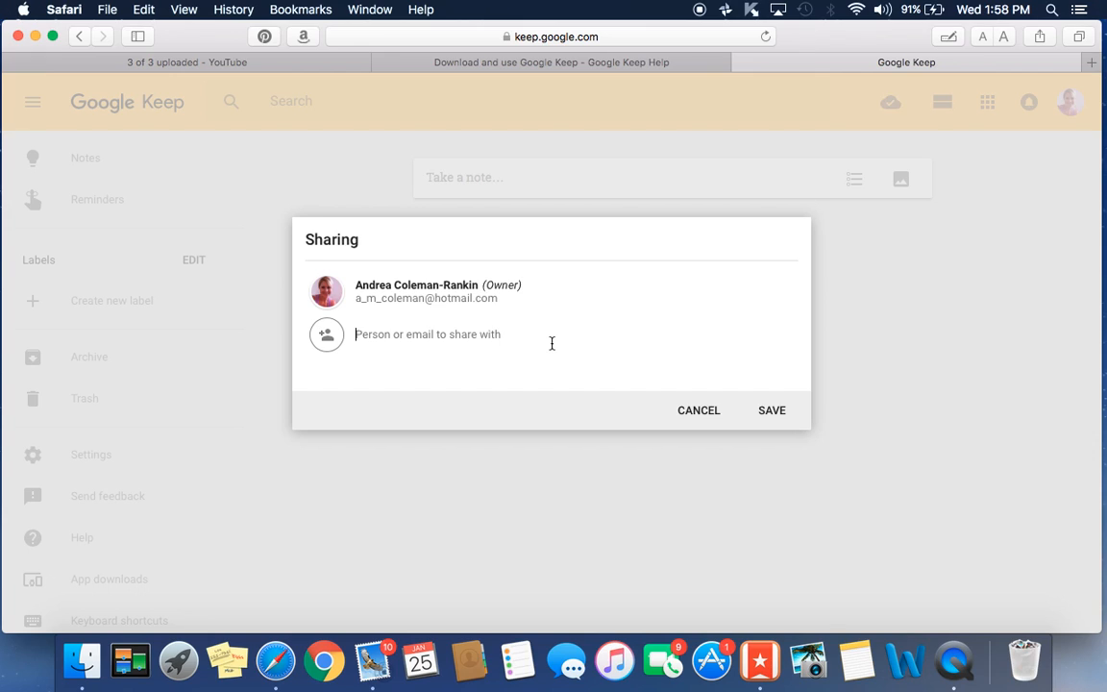
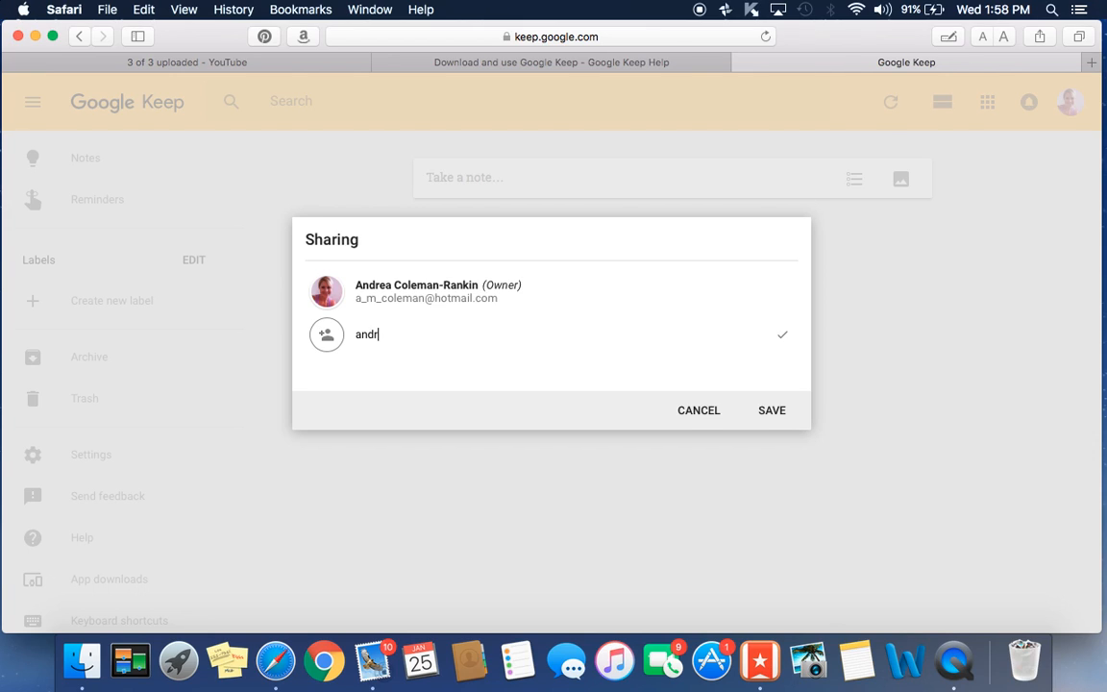
pyautogui.click(772, 411)
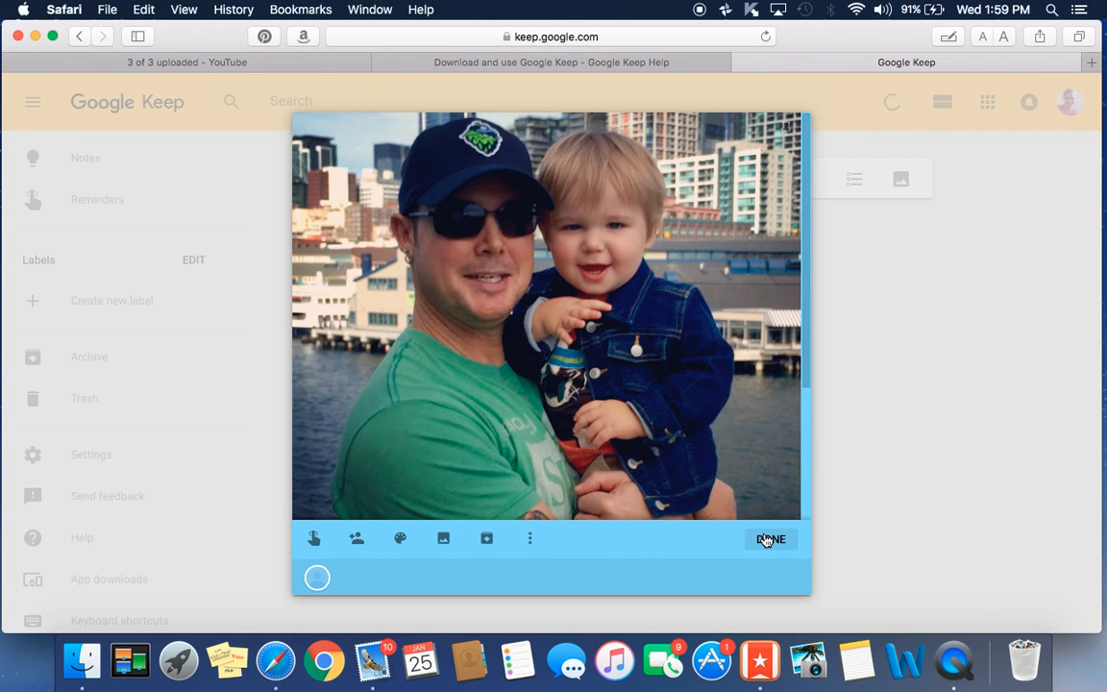
pyautogui.click(770, 541)
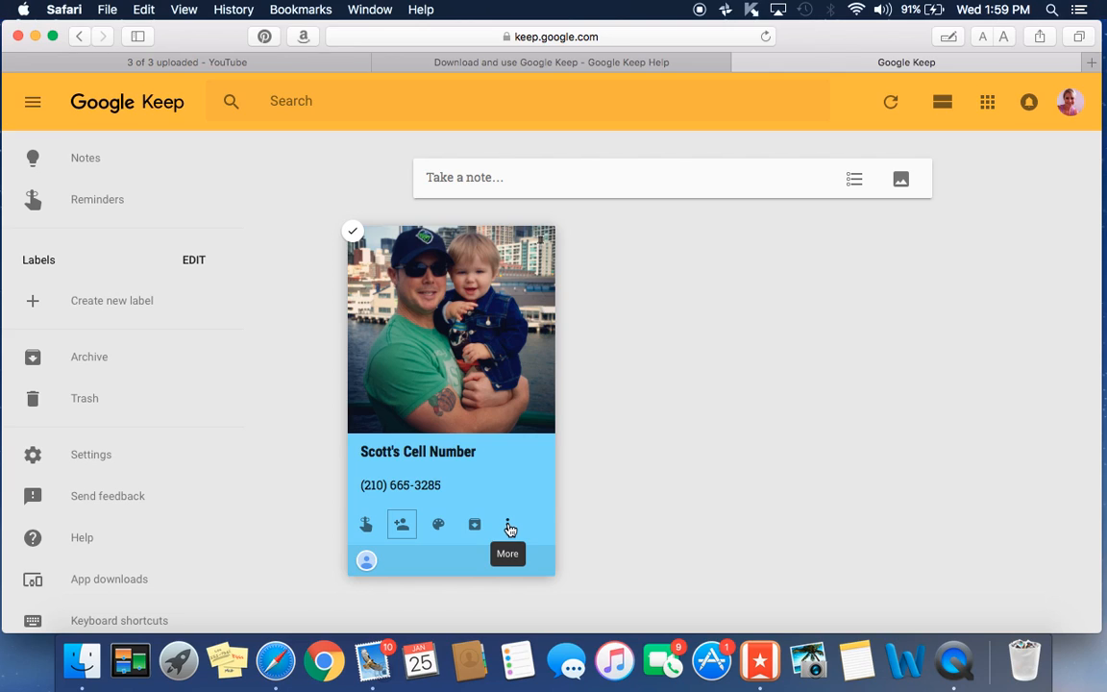
# - Open the Desktop file chooser for a new image note, after glancing at the card's More menu
pyautogui.click(509, 529)
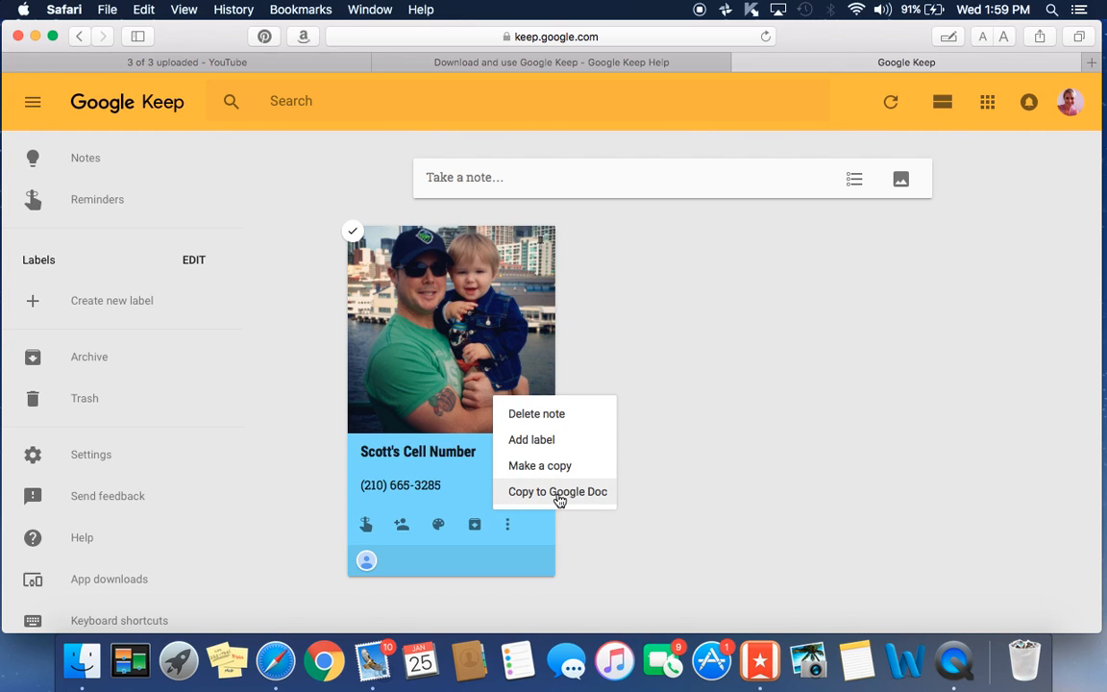
pyautogui.click(756, 503)
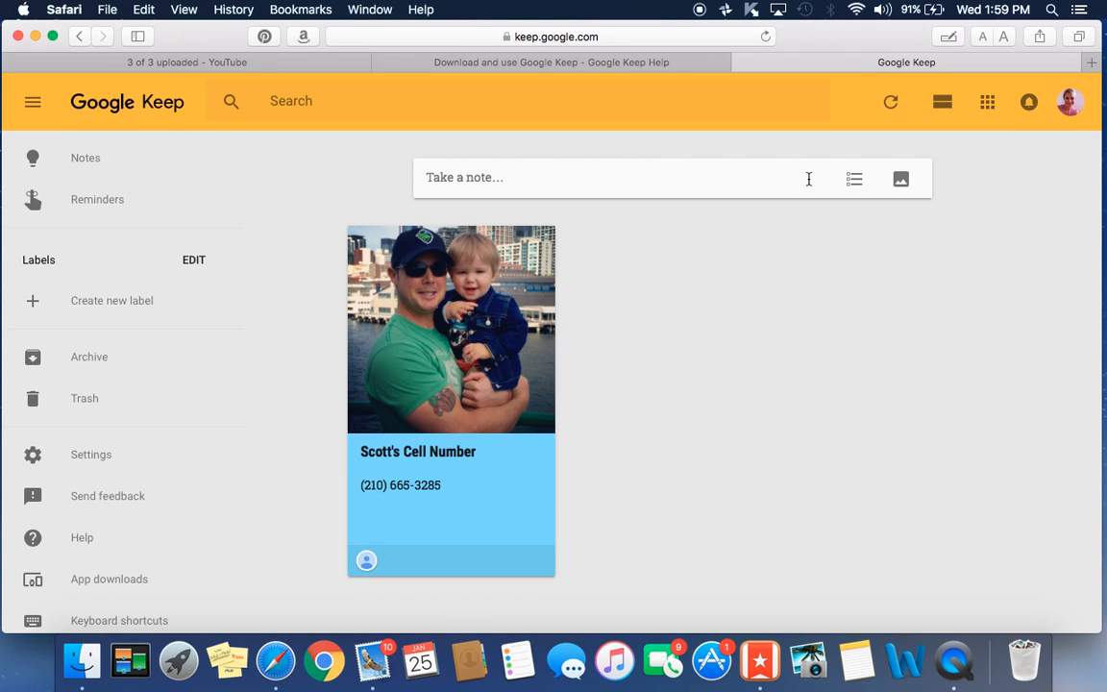
pyautogui.click(901, 182)
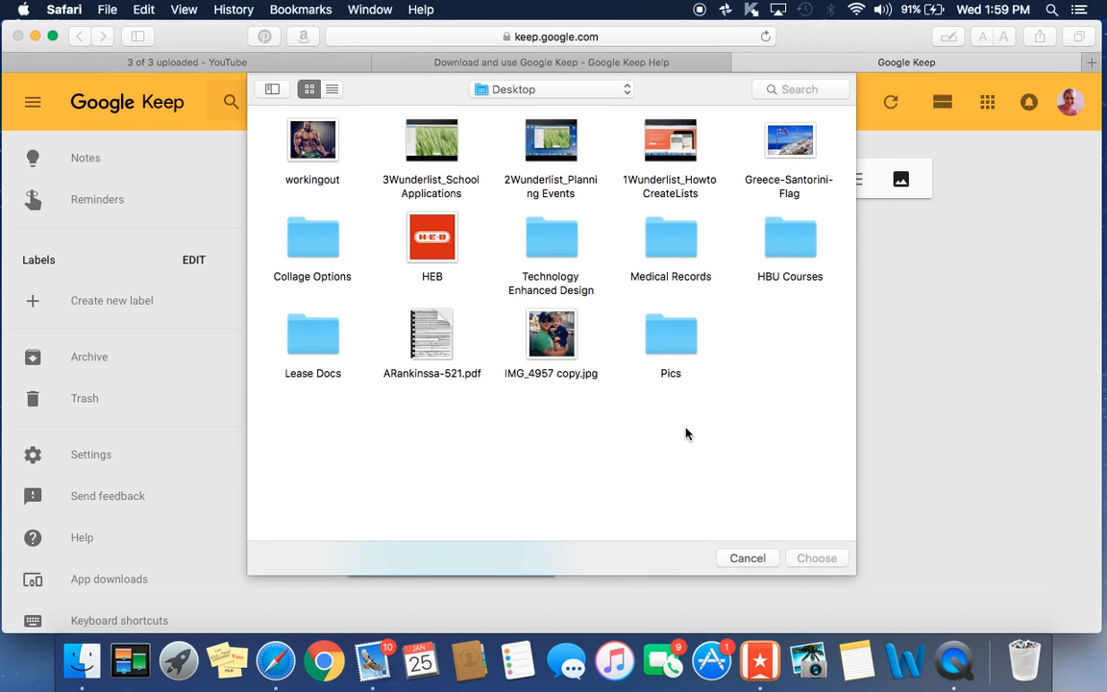
# - Create a Greece-Santorini-Flag image note titled 'Greece' with body 'Someday...' and save it
pyautogui.click(800, 147)
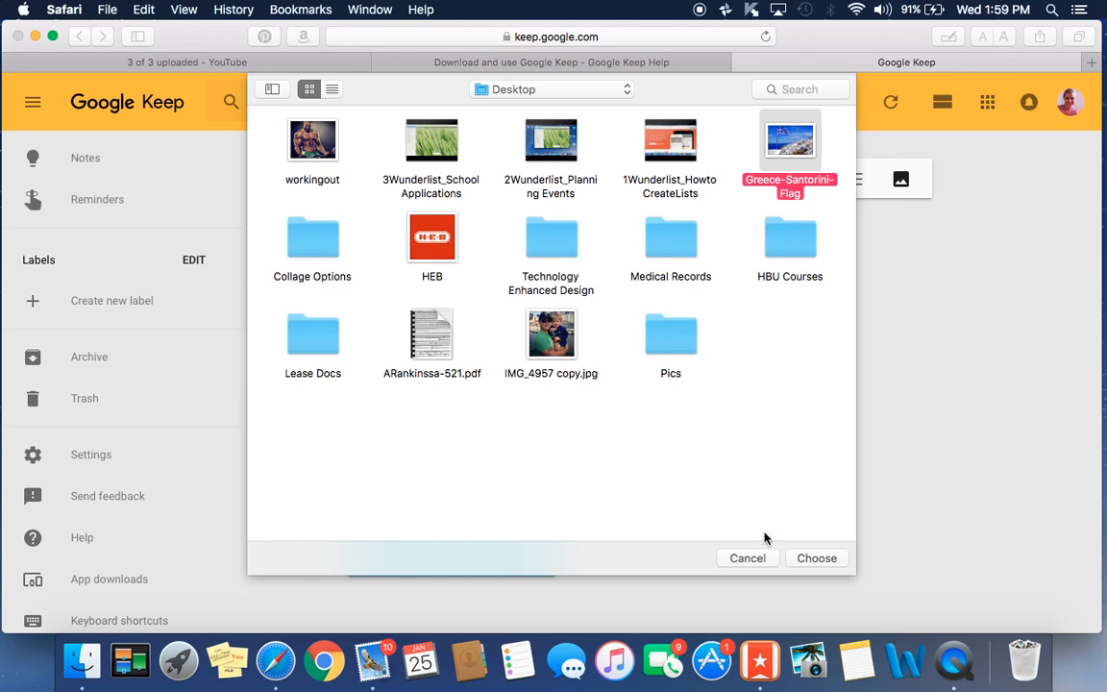
pyautogui.click(817, 559)
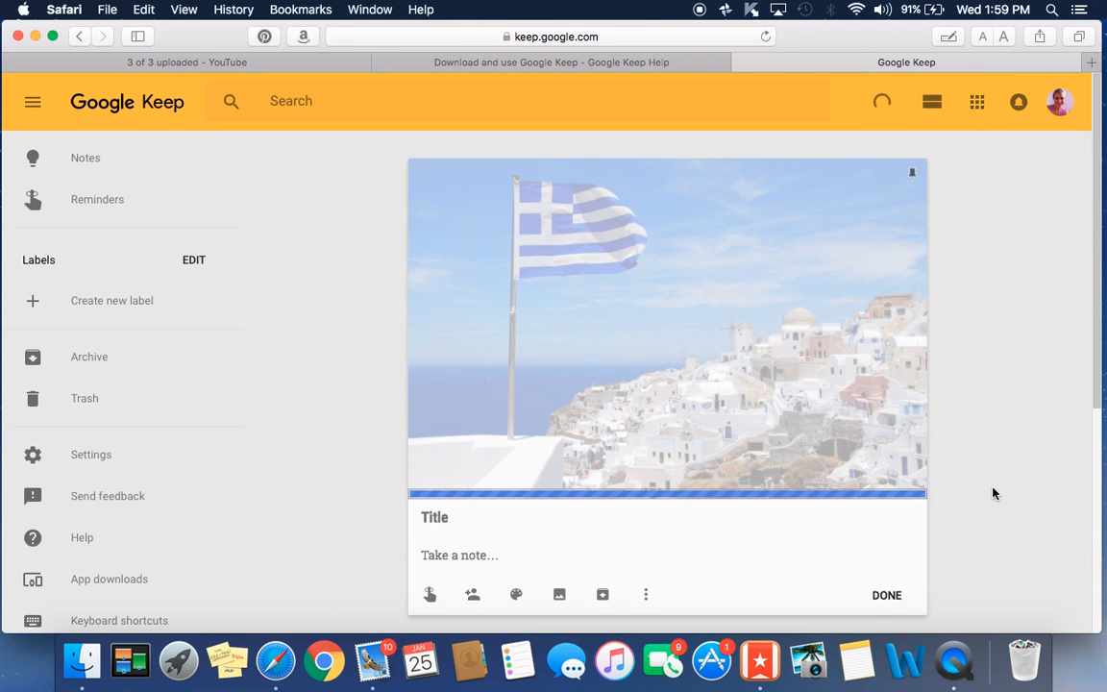
pyautogui.scroll(-2, 994, 492)
pyautogui.click(462, 406)
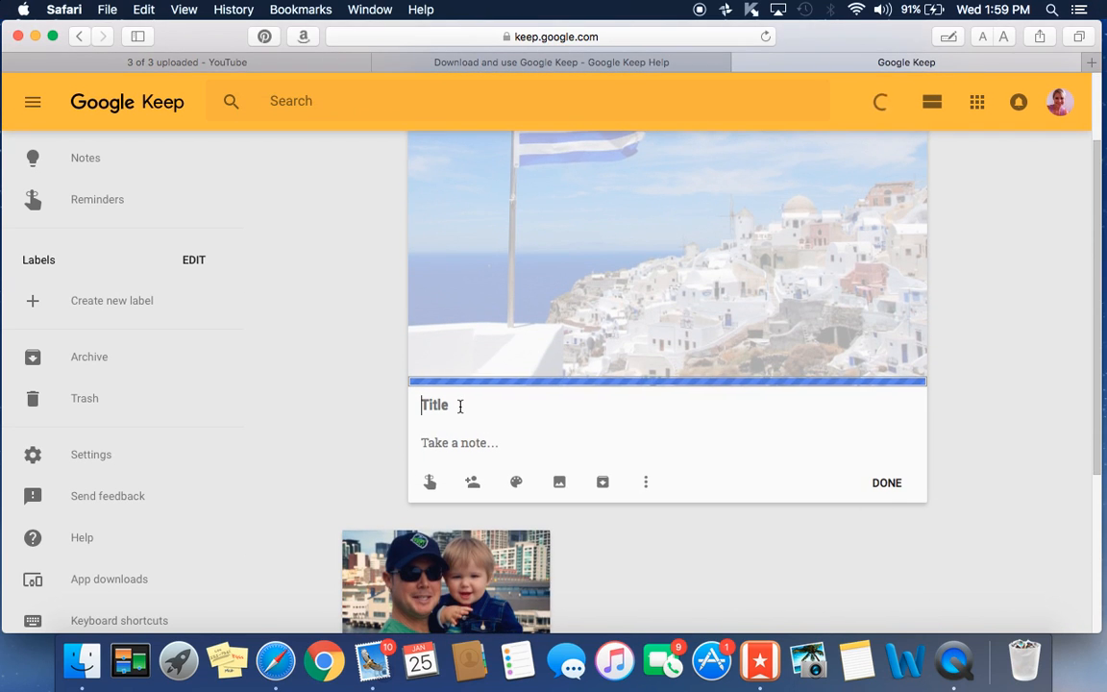
pyautogui.write('Greece')
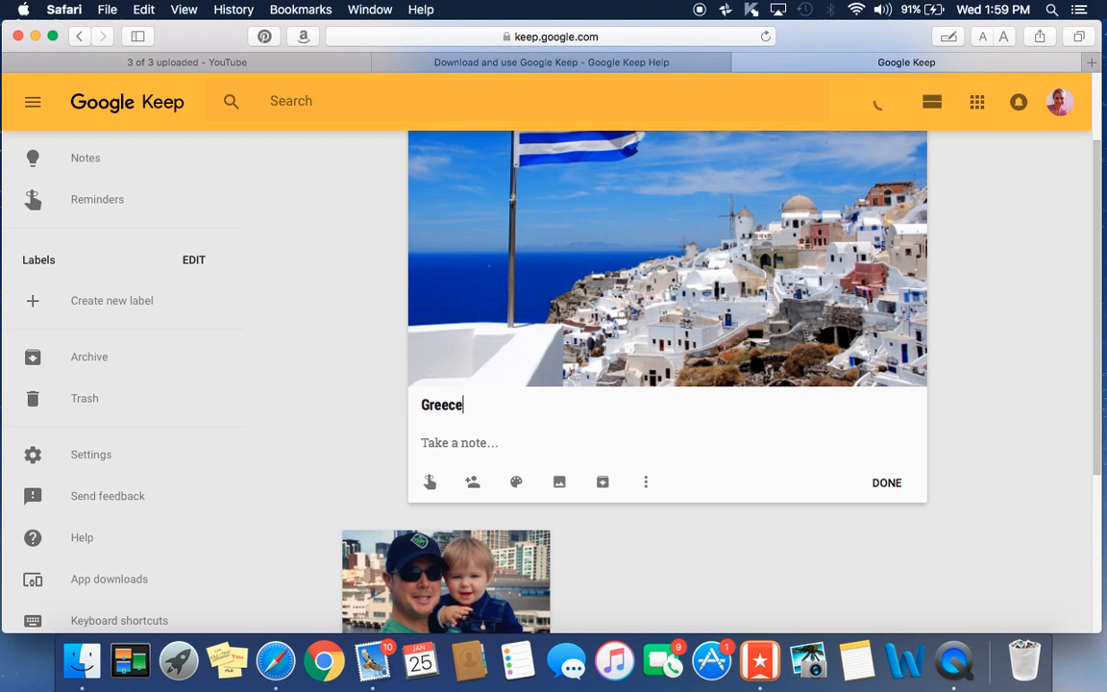
pyautogui.click(465, 444)
pyautogui.write('Someday...')
pyautogui.click(888, 483)
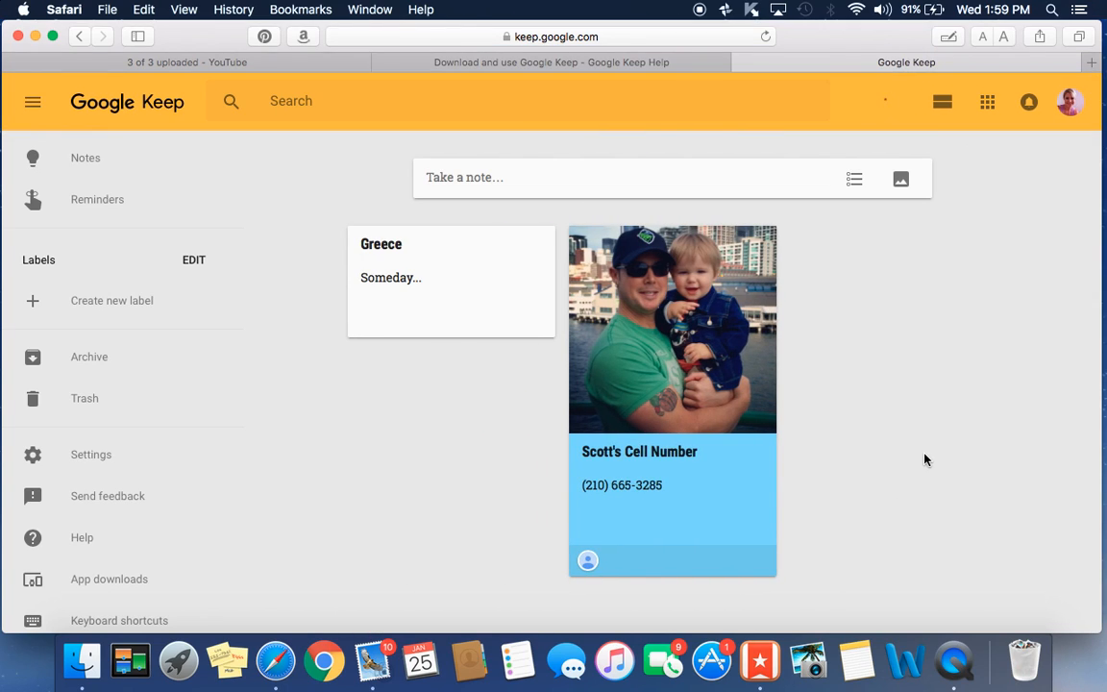
# - Add a workingout photo note 'Workout Motivation' reading 'Go to gym 3 times per week'; make Greece orange
pyautogui.click(902, 181)
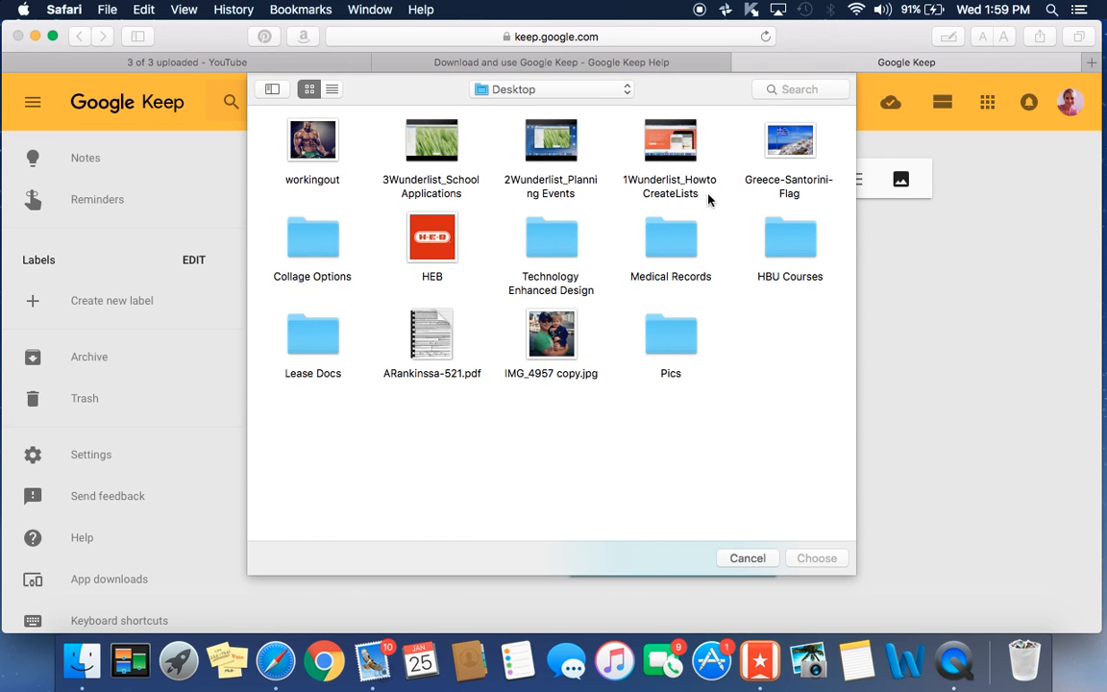
pyautogui.click(283, 134)
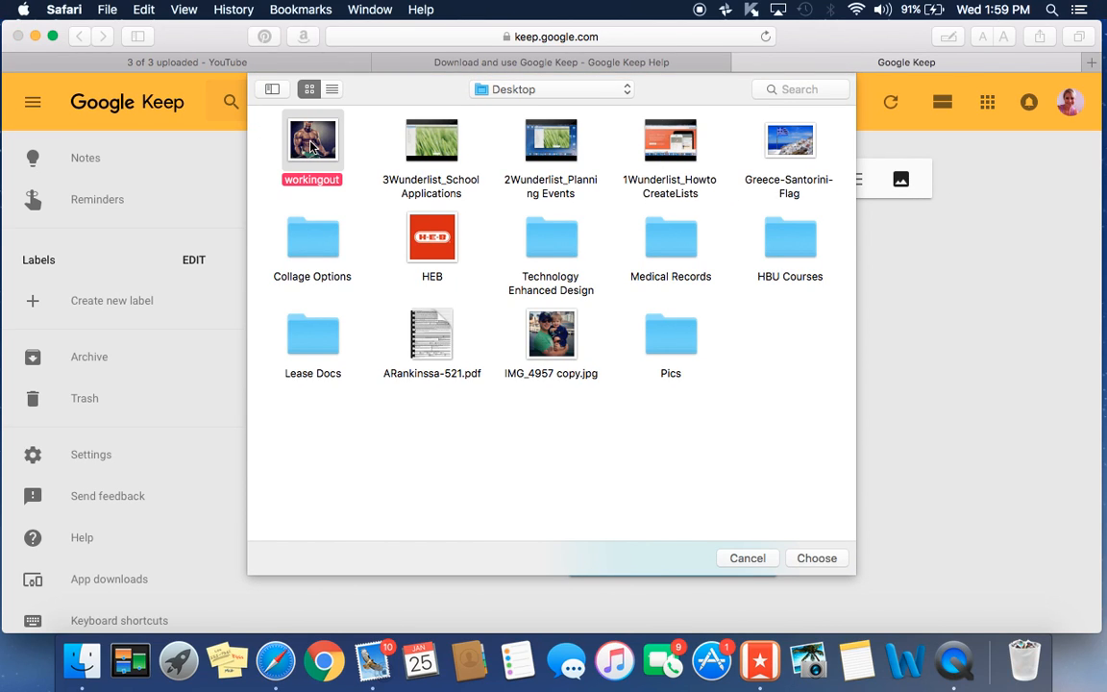
pyautogui.click(815, 559)
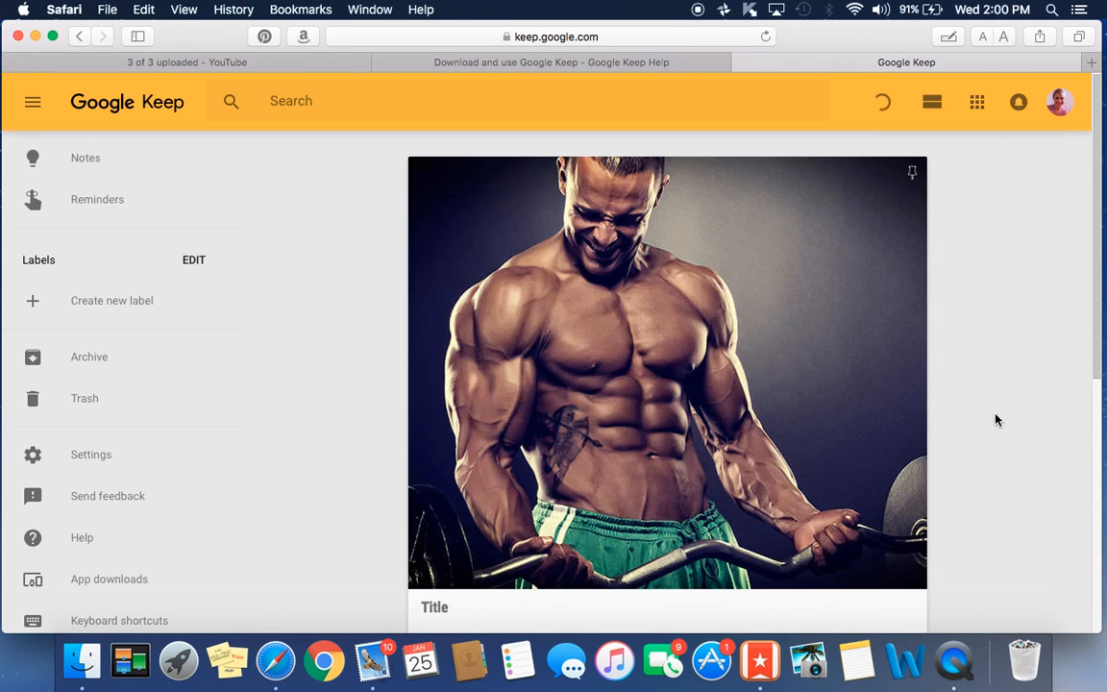
pyautogui.scroll(-5, 995, 419)
pyautogui.click(454, 313)
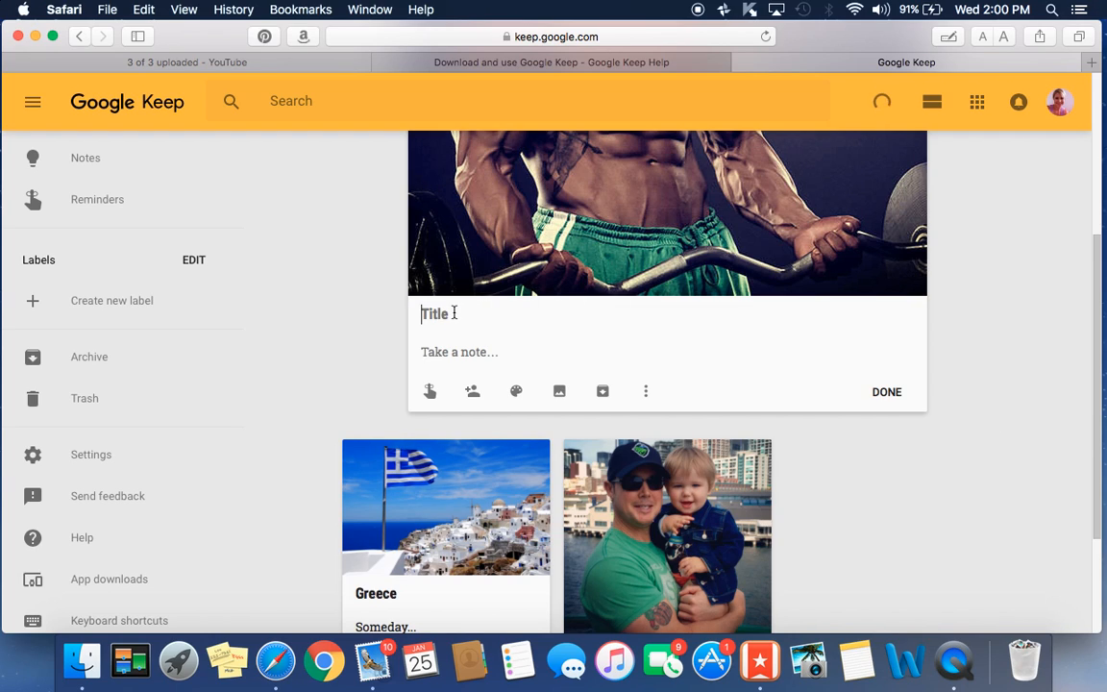
pyautogui.write('Workout Motivation')
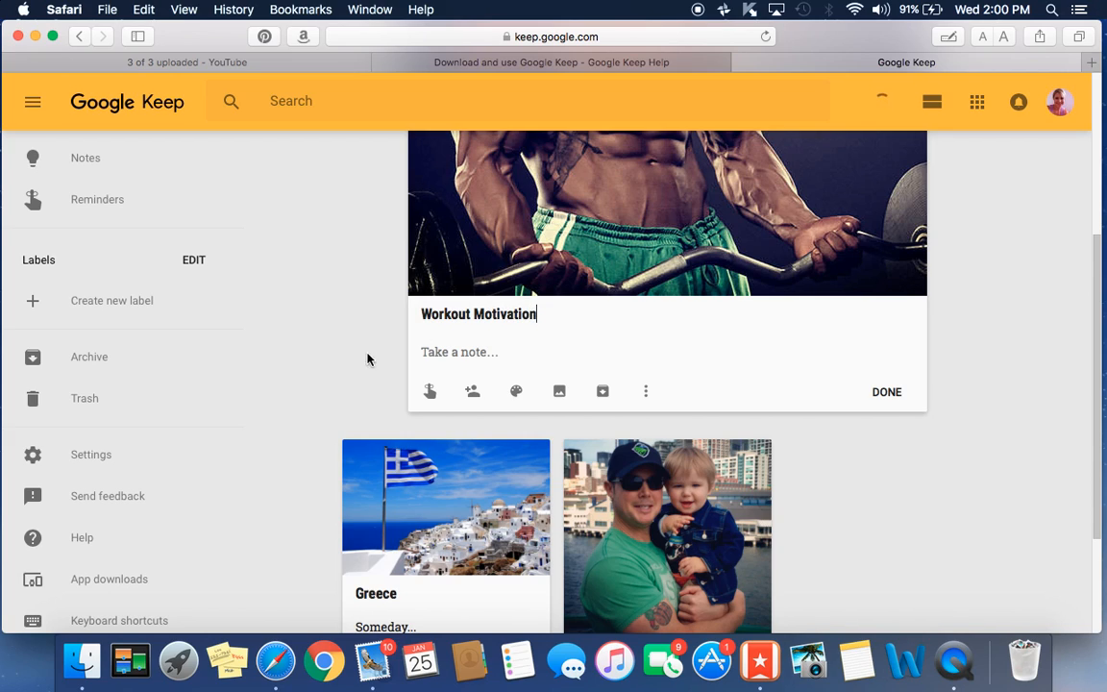
pyautogui.click(439, 354)
pyautogui.write('Go to gym ')
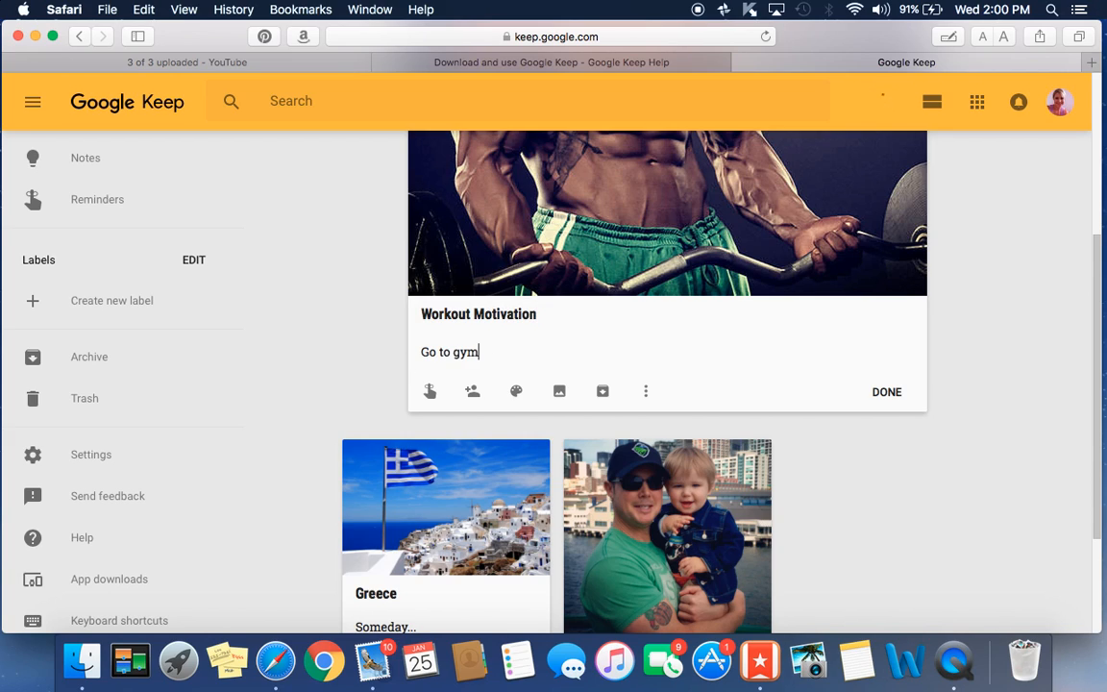
pyautogui.write('3 times per ')
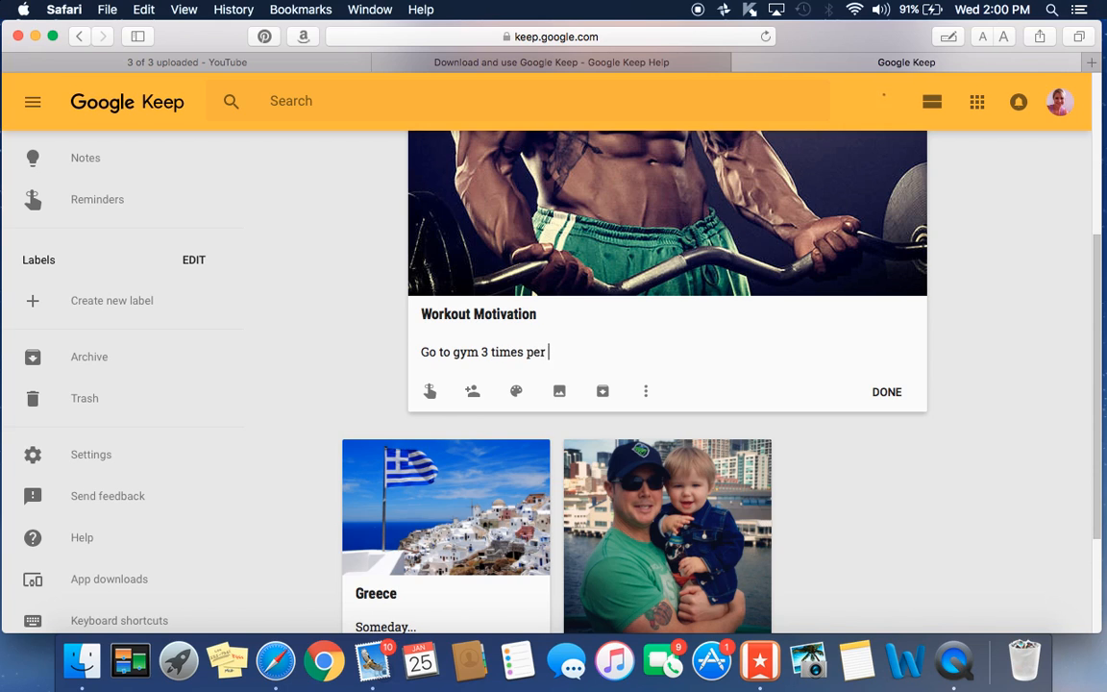
pyautogui.write('week')
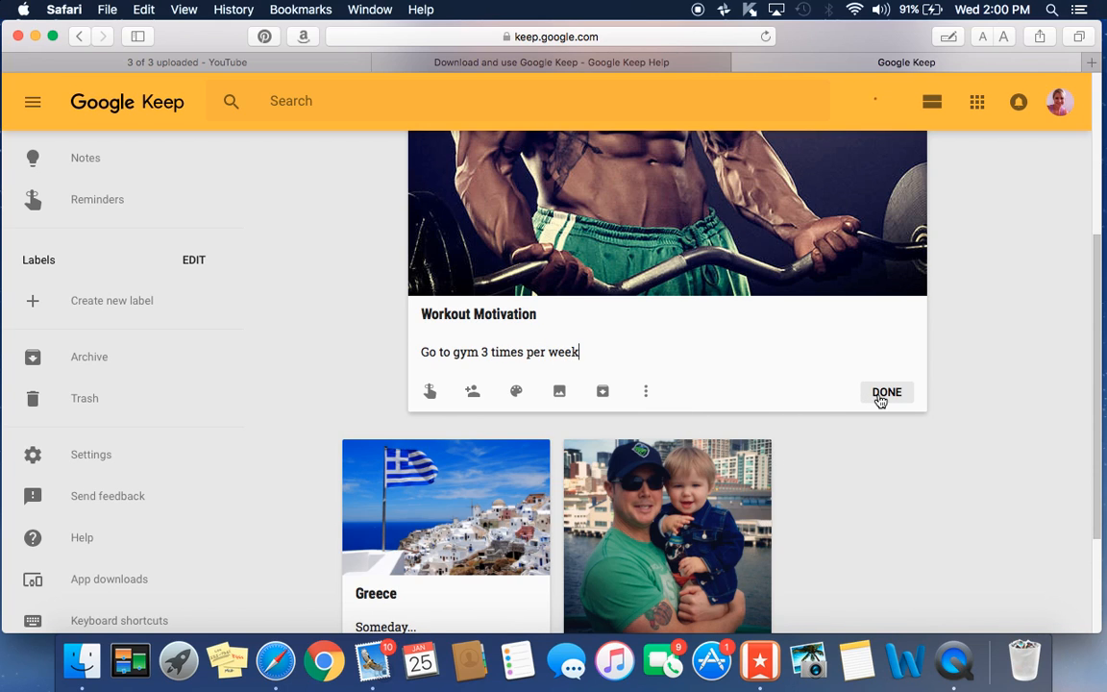
pyautogui.click(880, 401)
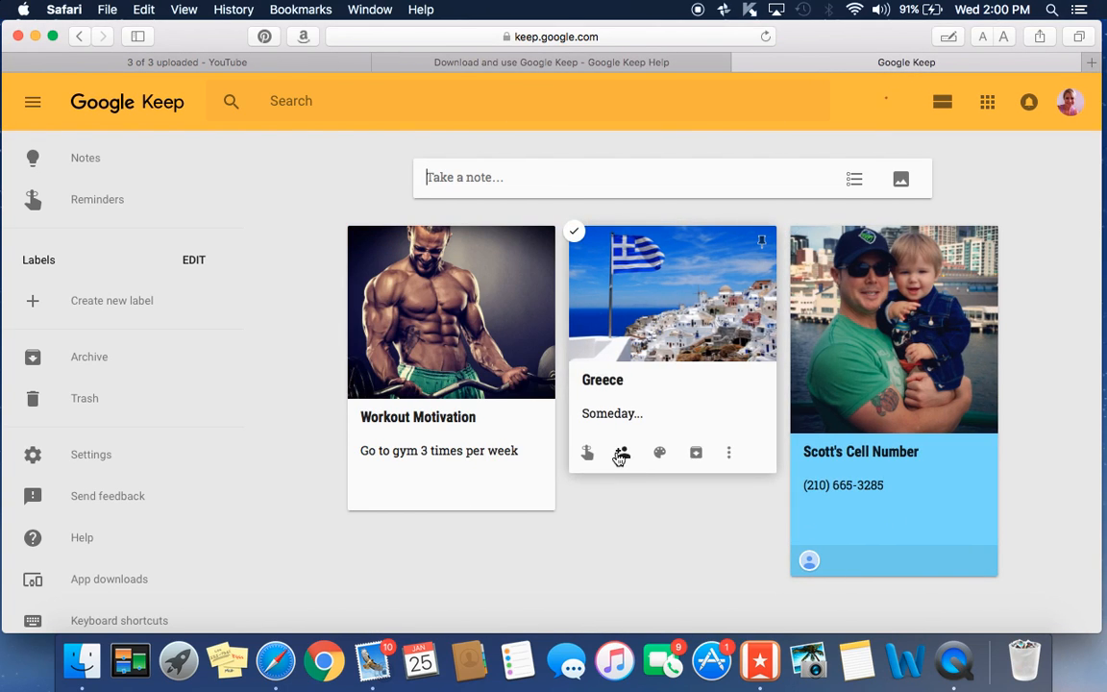
pyautogui.moveTo(657, 459)
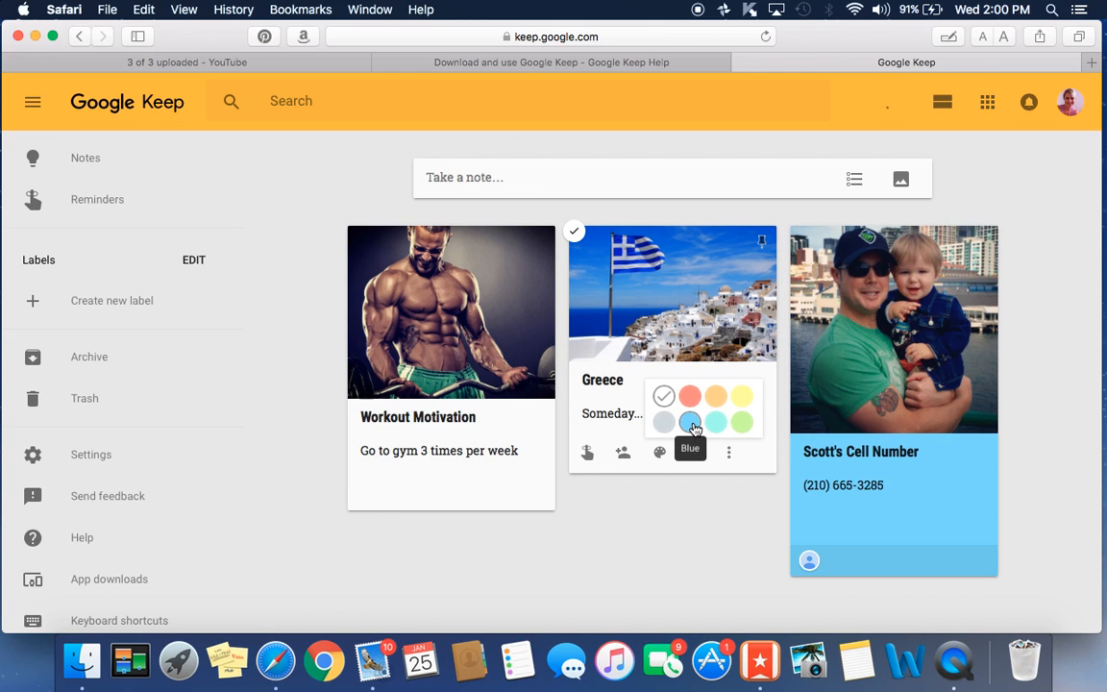
pyautogui.click(715, 396)
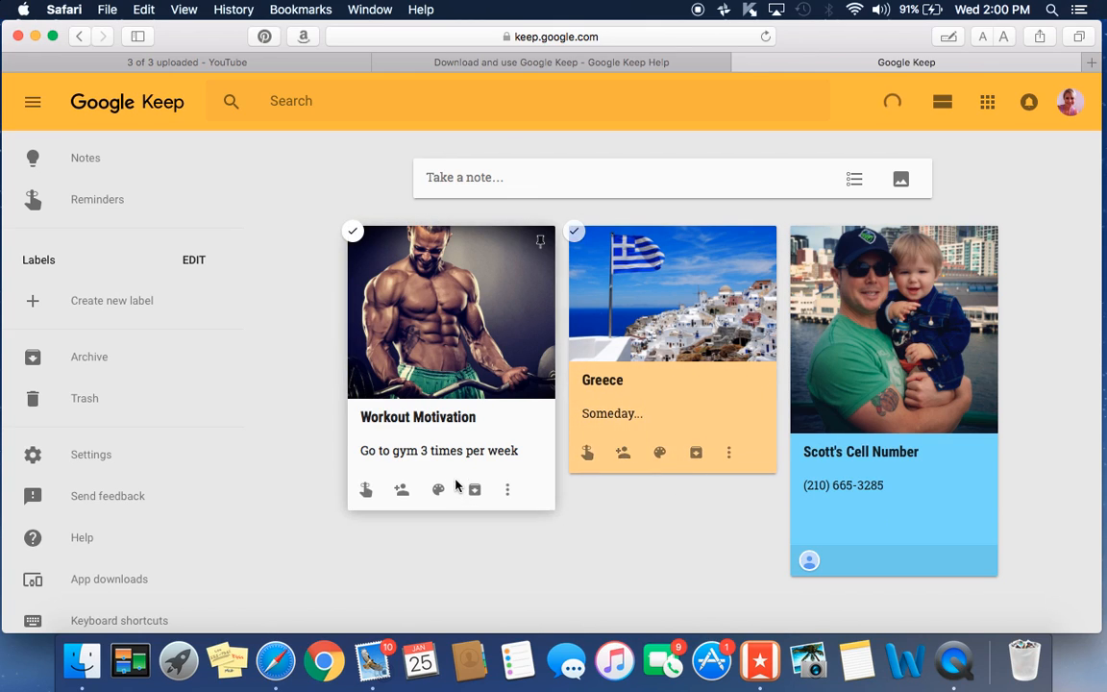
# - Make Workout Motivation red with an 8:00 PM reminder repeating weekly on Wednesday
pyautogui.moveTo(445, 490)
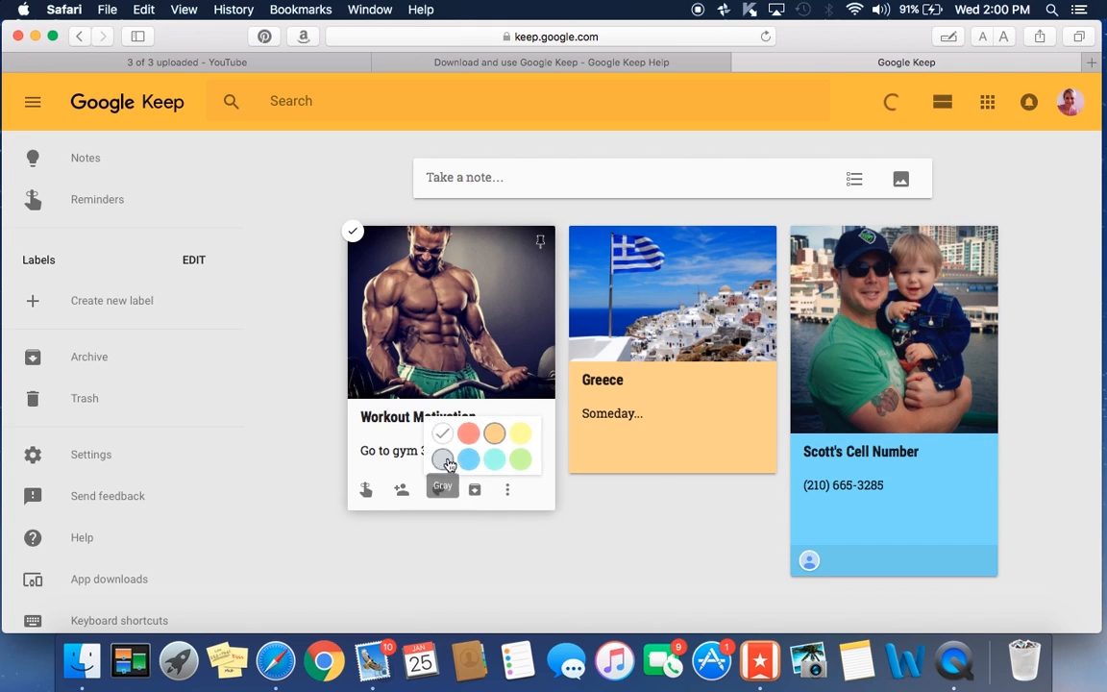
pyautogui.click(470, 436)
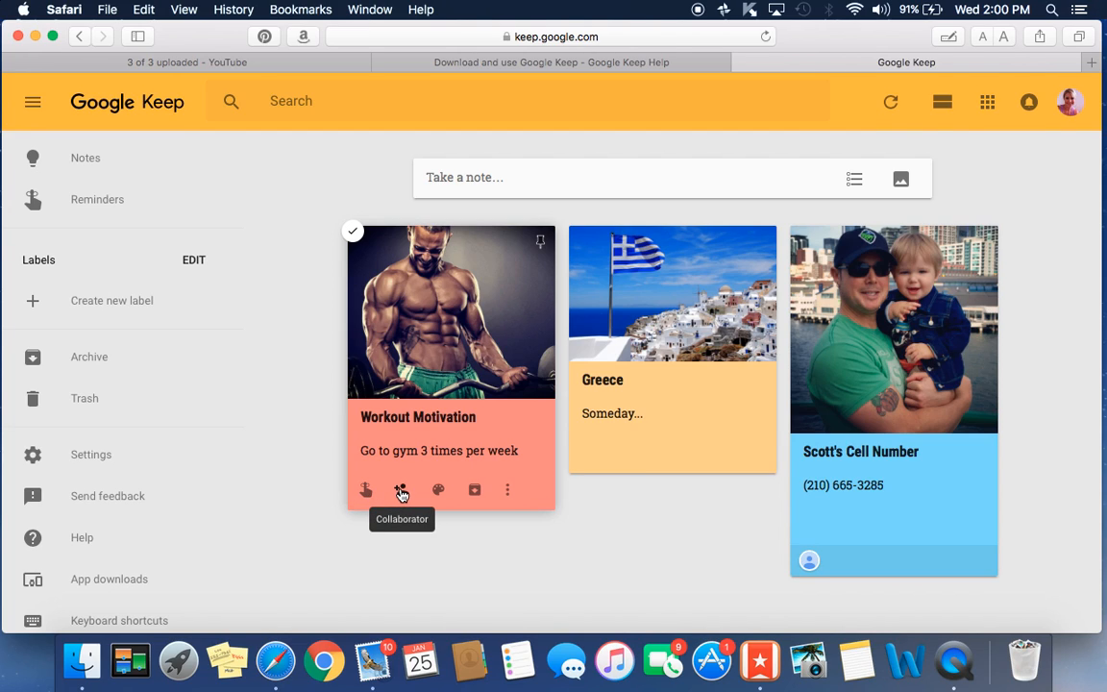
pyautogui.click(365, 491)
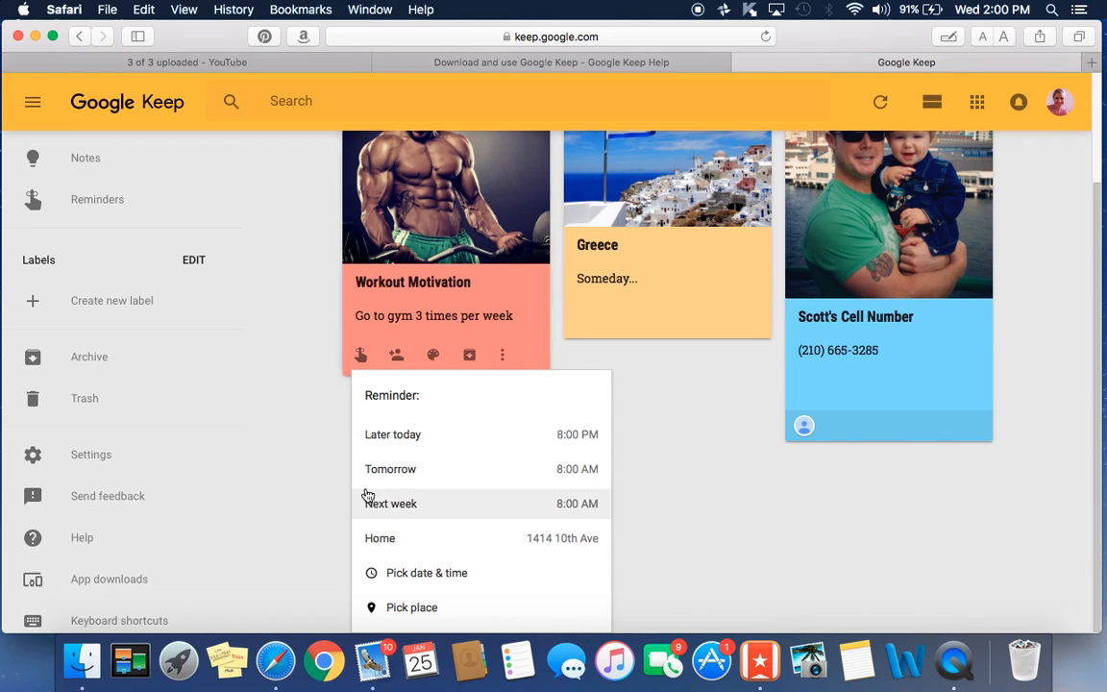
pyautogui.click(578, 438)
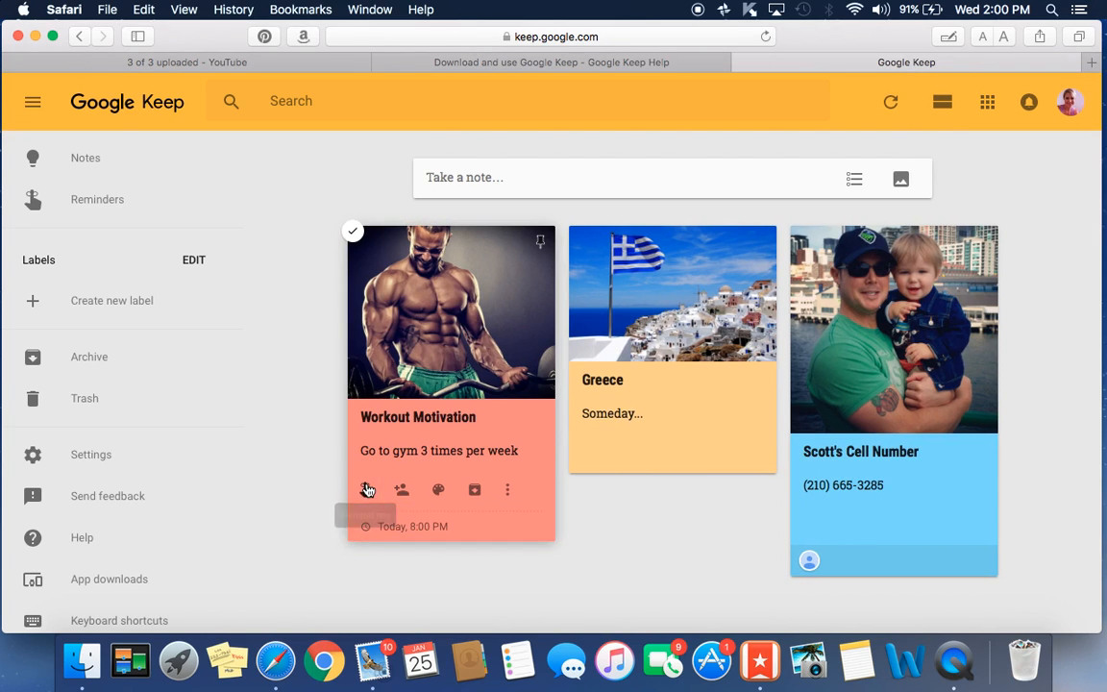
pyautogui.click(358, 525)
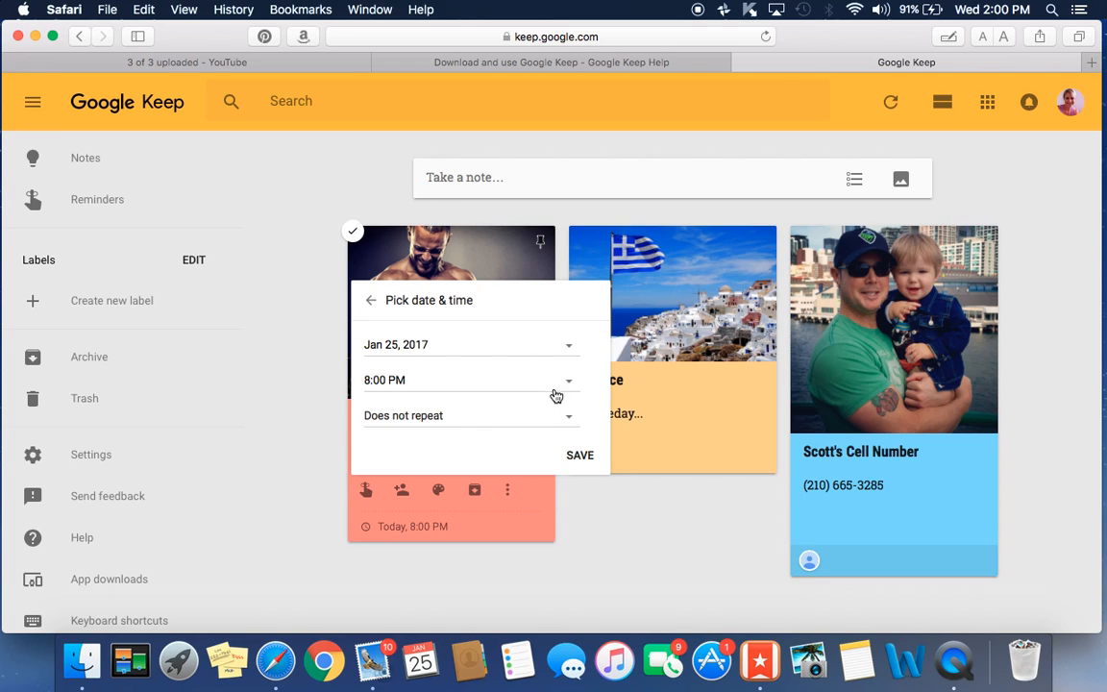
pyautogui.click(570, 419)
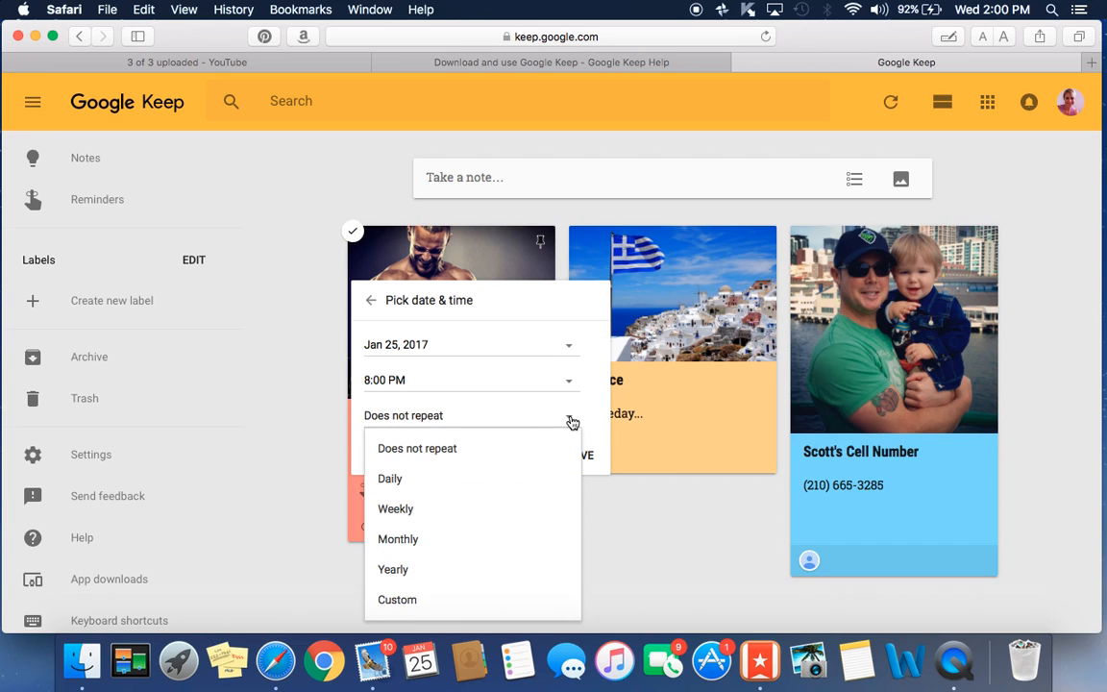
pyautogui.click(455, 513)
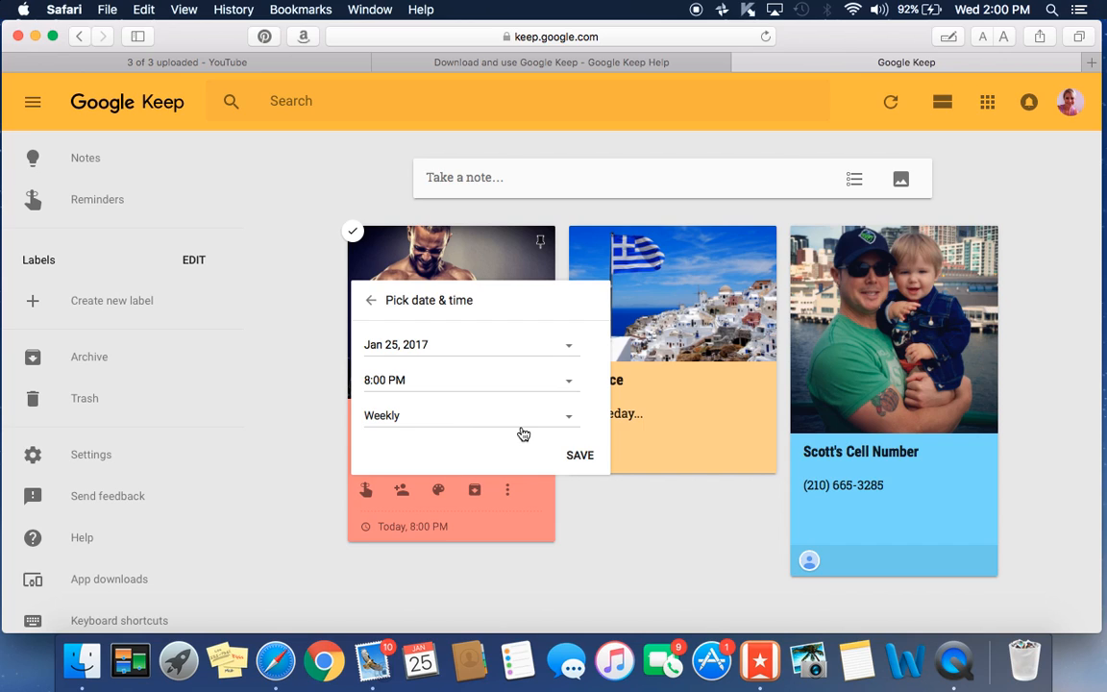
pyautogui.click(577, 456)
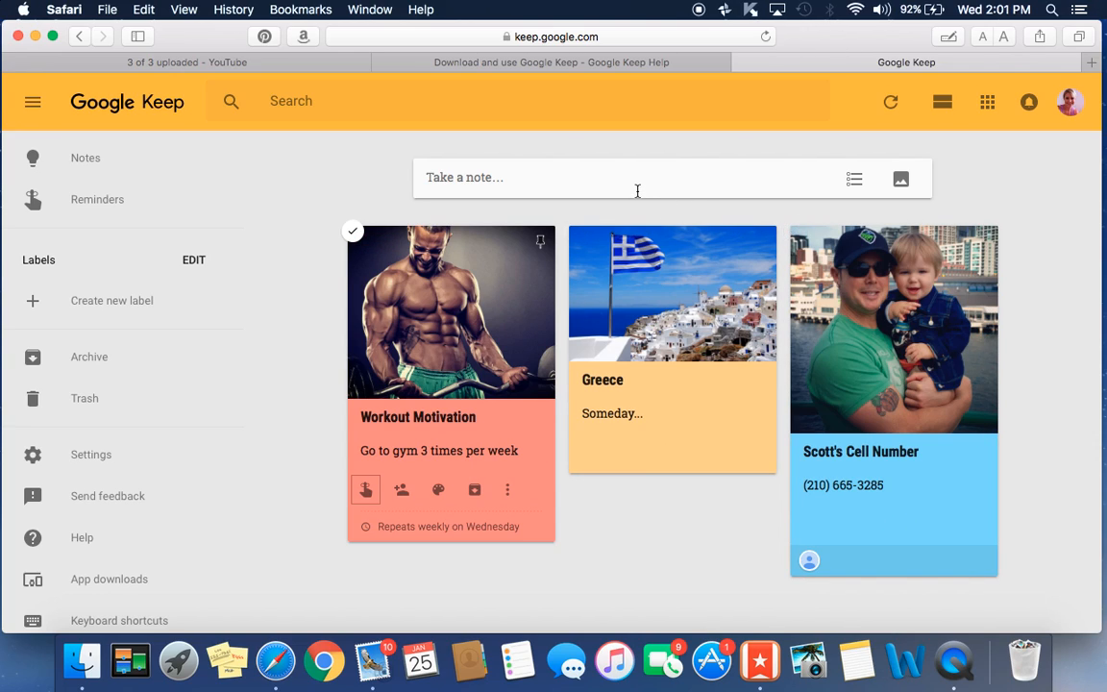
# - Create a checklist titled 'HEB' with the items Eggs, Milk and Coffee
pyautogui.click(856, 182)
pyautogui.click(455, 175)
pyautogui.write('H')
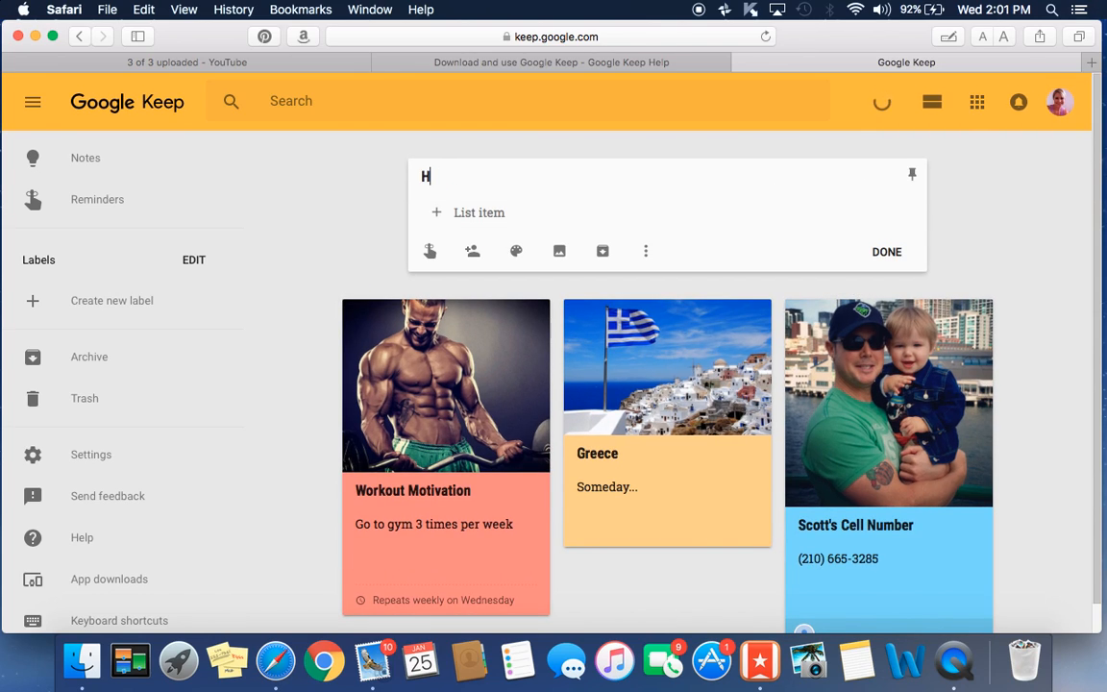
pyautogui.write('EB')
pyautogui.click(512, 212)
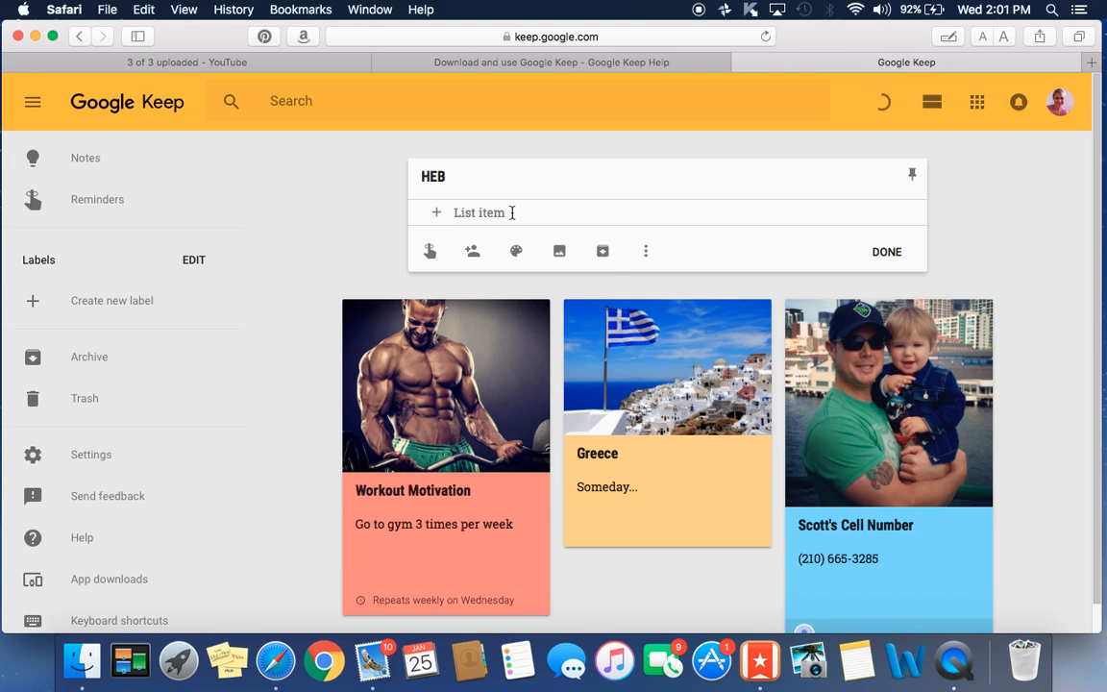
pyautogui.write('Eggs')
pyautogui.press('Return')
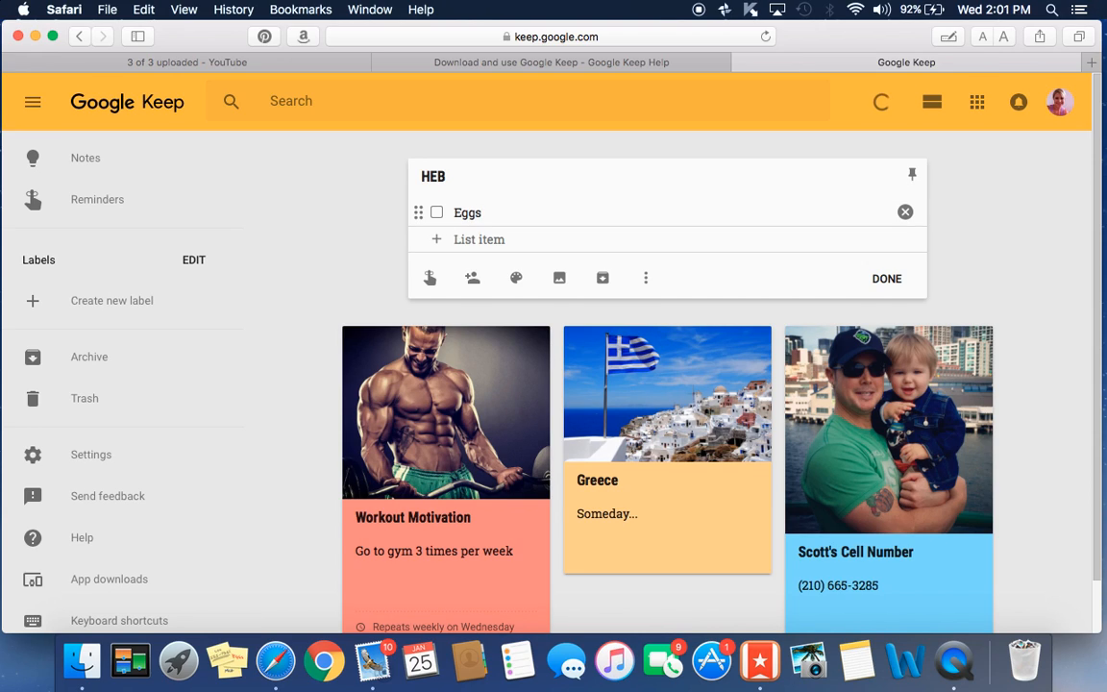
pyautogui.write('Milk')
pyautogui.press('Return')
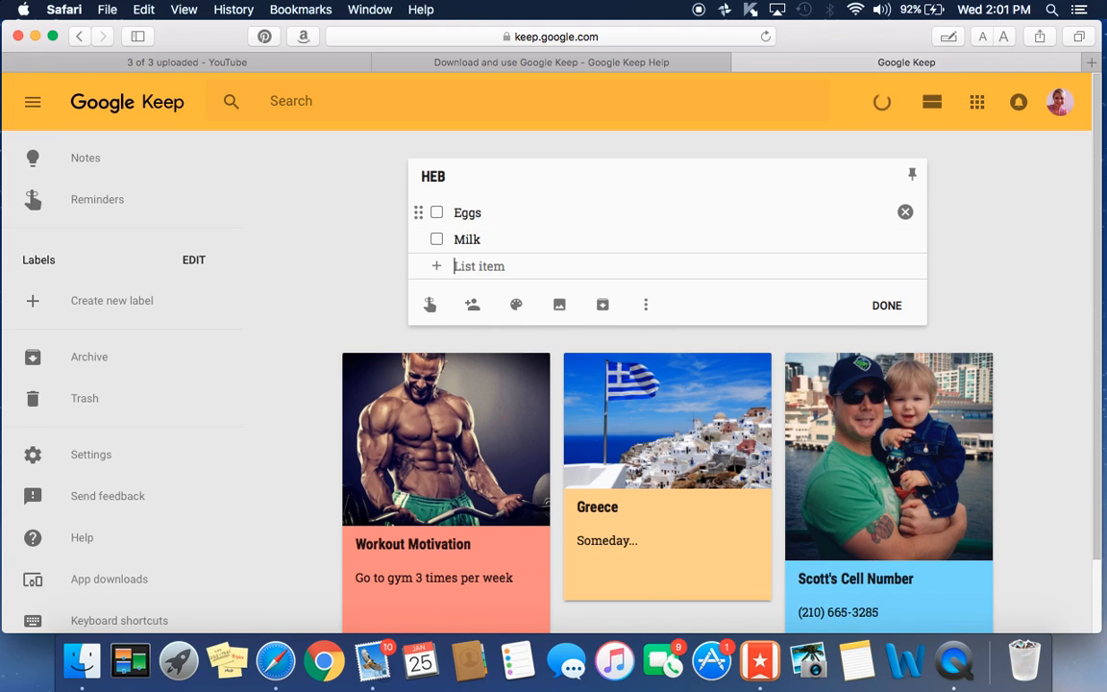
pyautogui.write('Coffee')
pyautogui.press('Return')
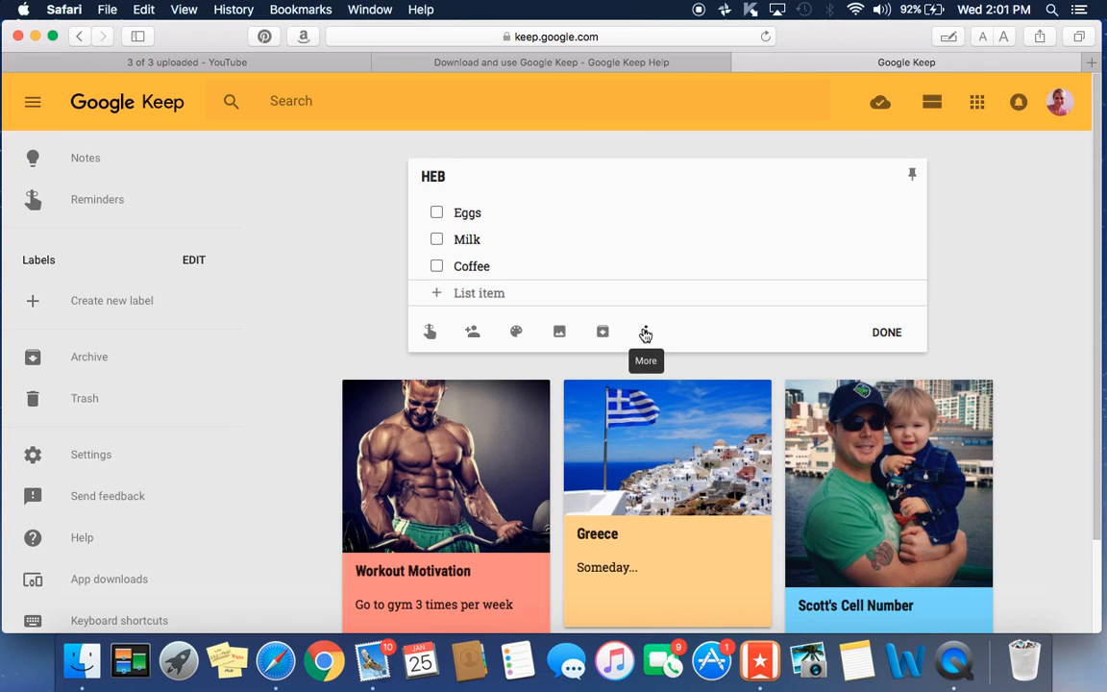
# - Insert the HEB logo image from the Desktop into the HEB checklist note
pyautogui.click(559, 333)
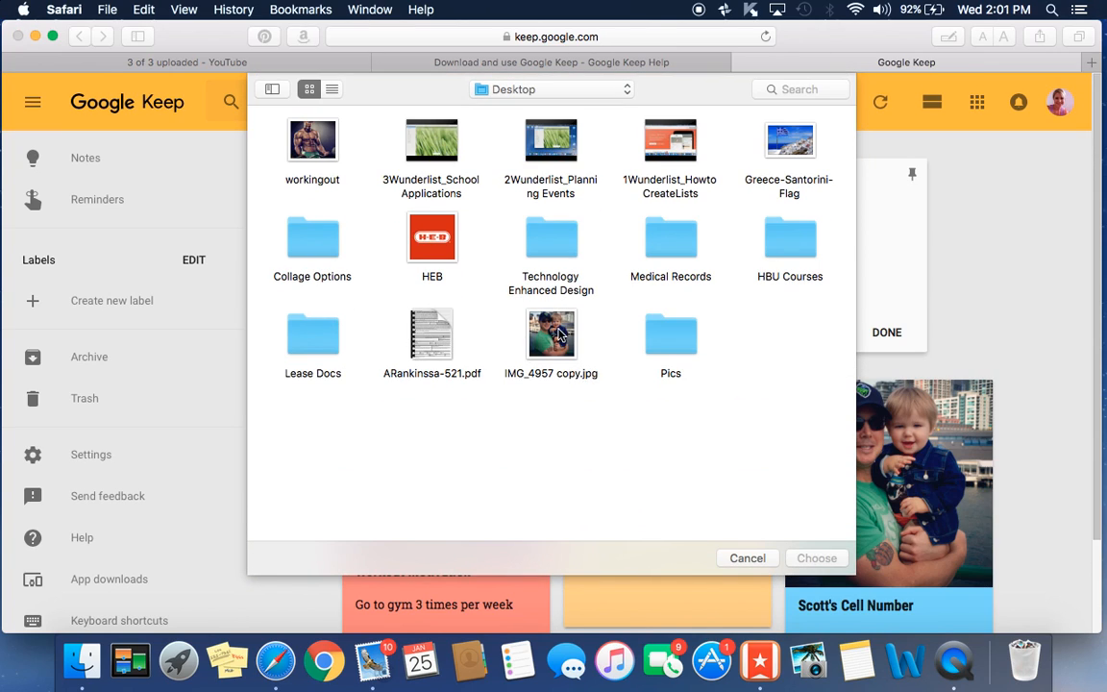
pyautogui.click(414, 248)
pyautogui.click(817, 558)
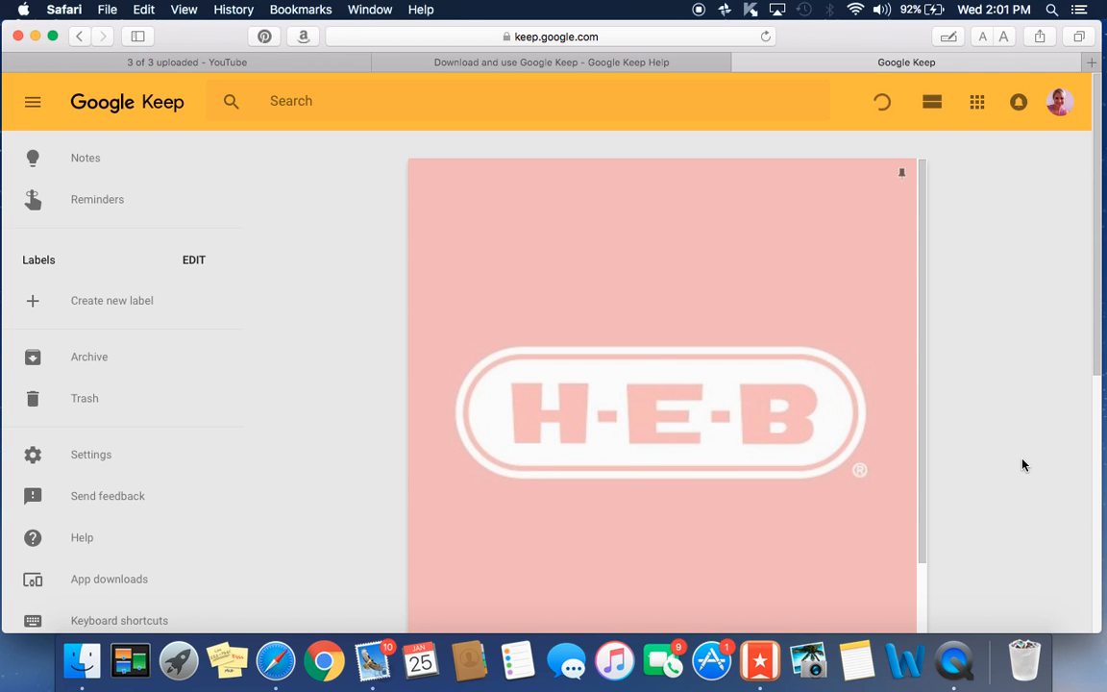
pyautogui.scroll(-3, 1022, 466)
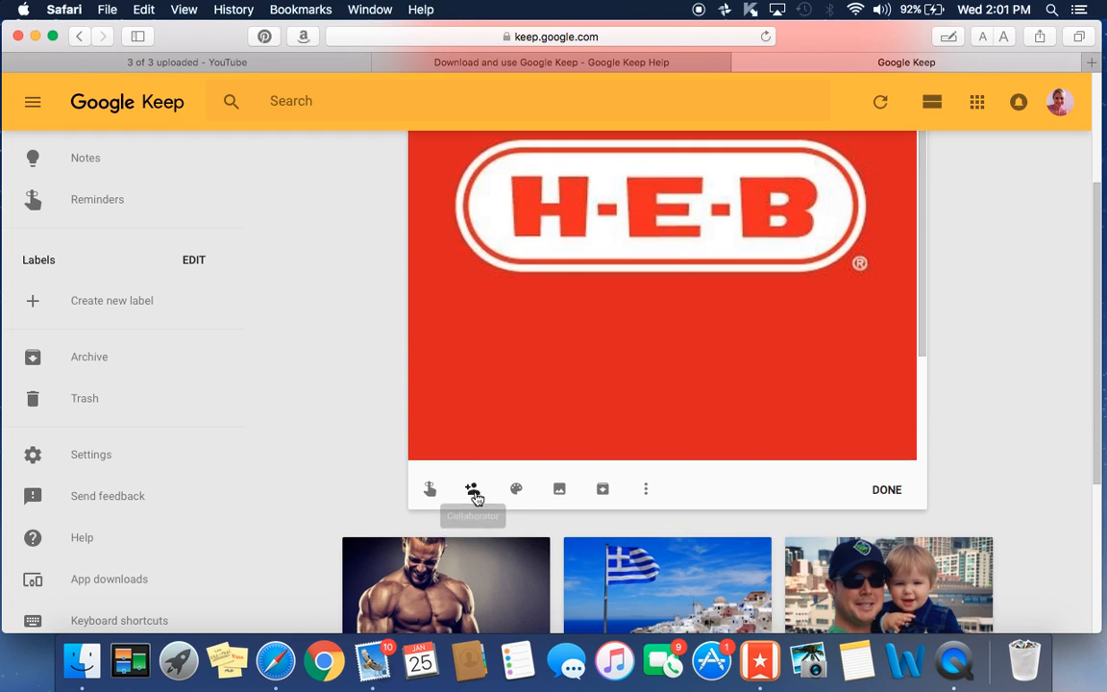
pyautogui.click(475, 496)
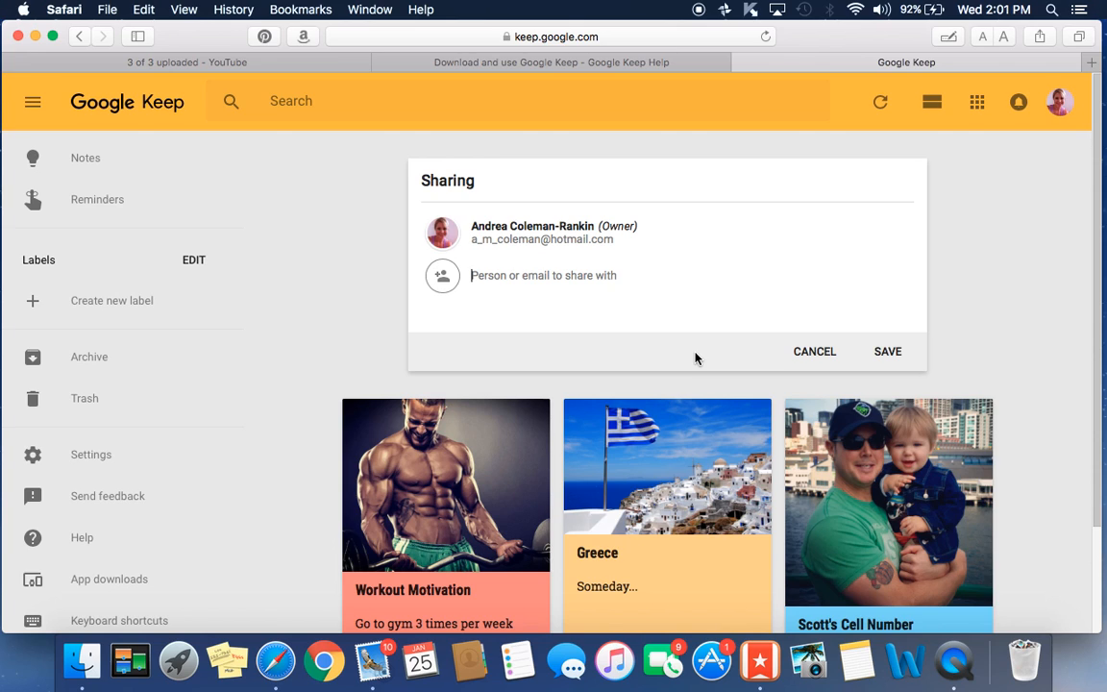
# - Cancel sharing, change the HEB note's background colour, and close it back to the board
pyautogui.click(833, 353)
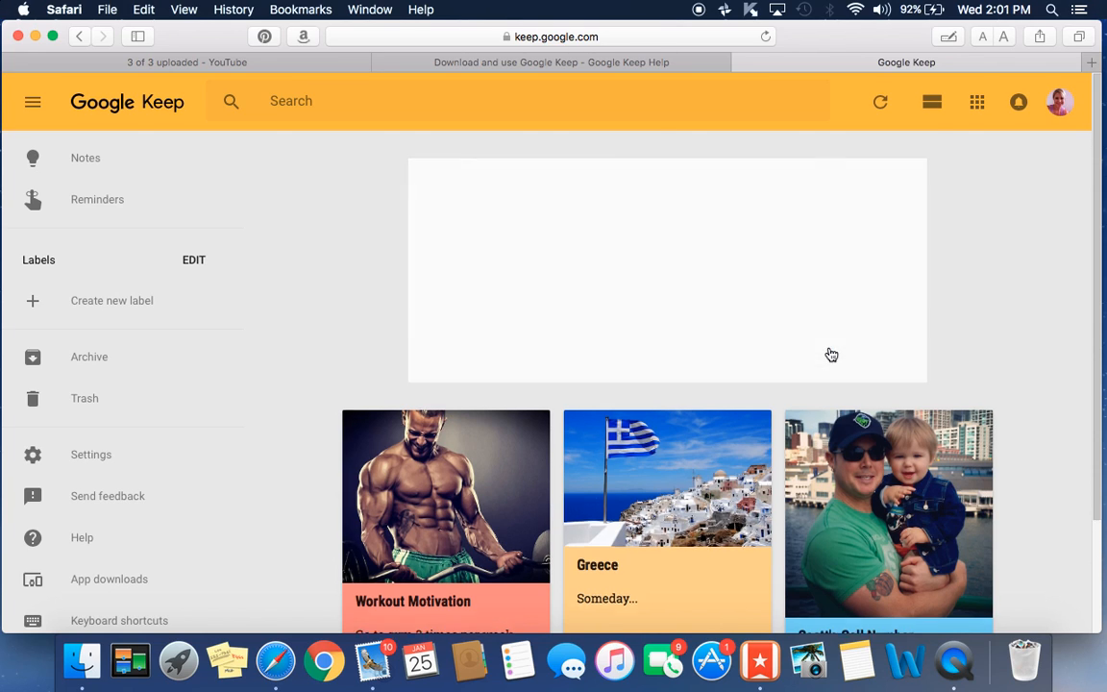
pyautogui.scroll(-5, 1020, 367)
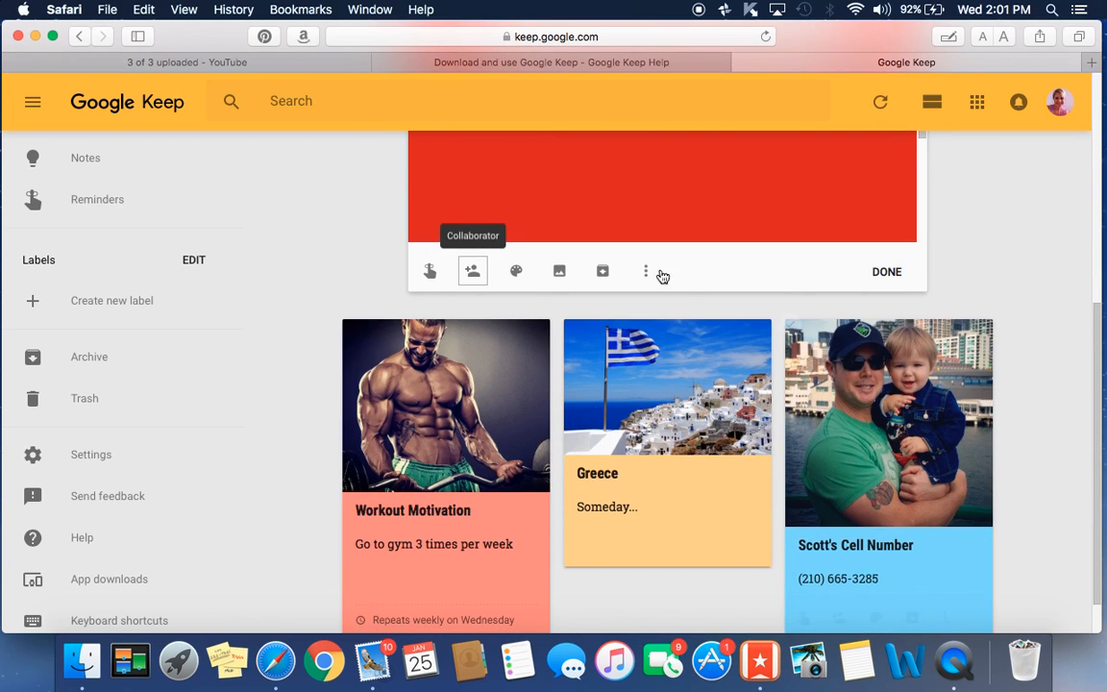
pyautogui.moveTo(520, 278)
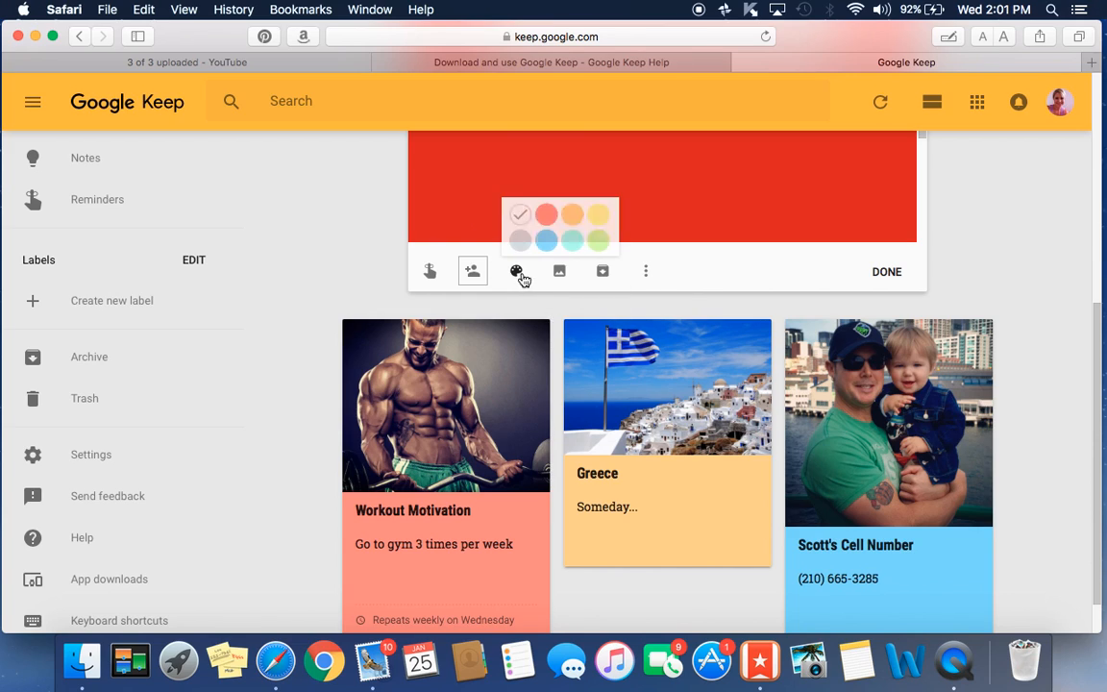
pyautogui.click(597, 216)
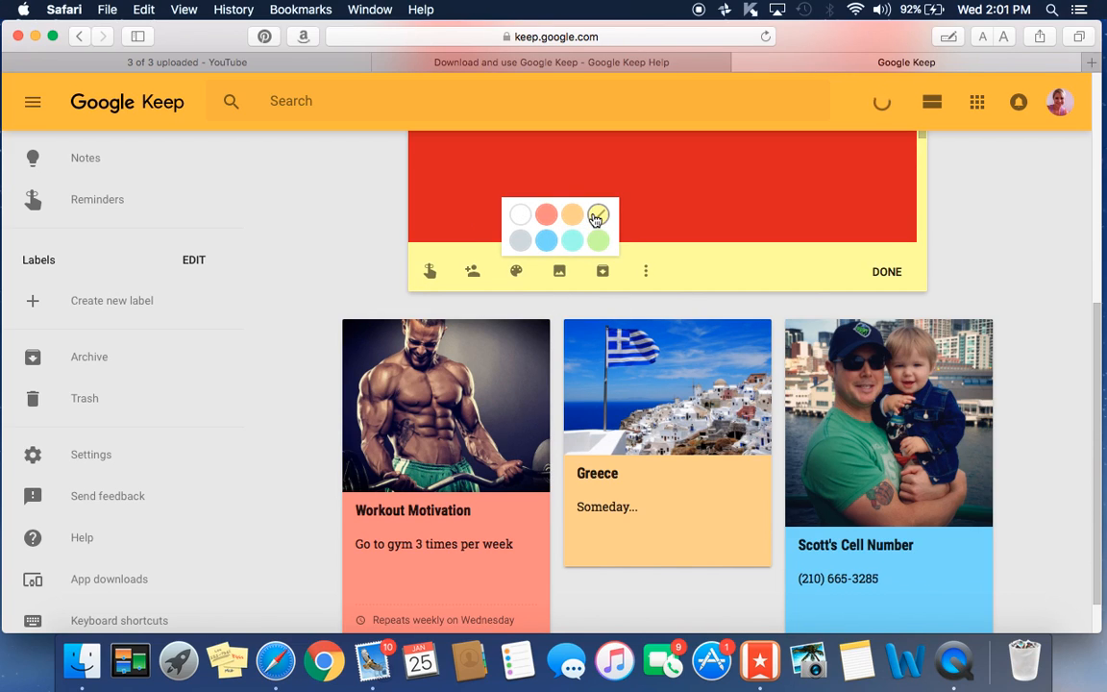
pyautogui.click(647, 274)
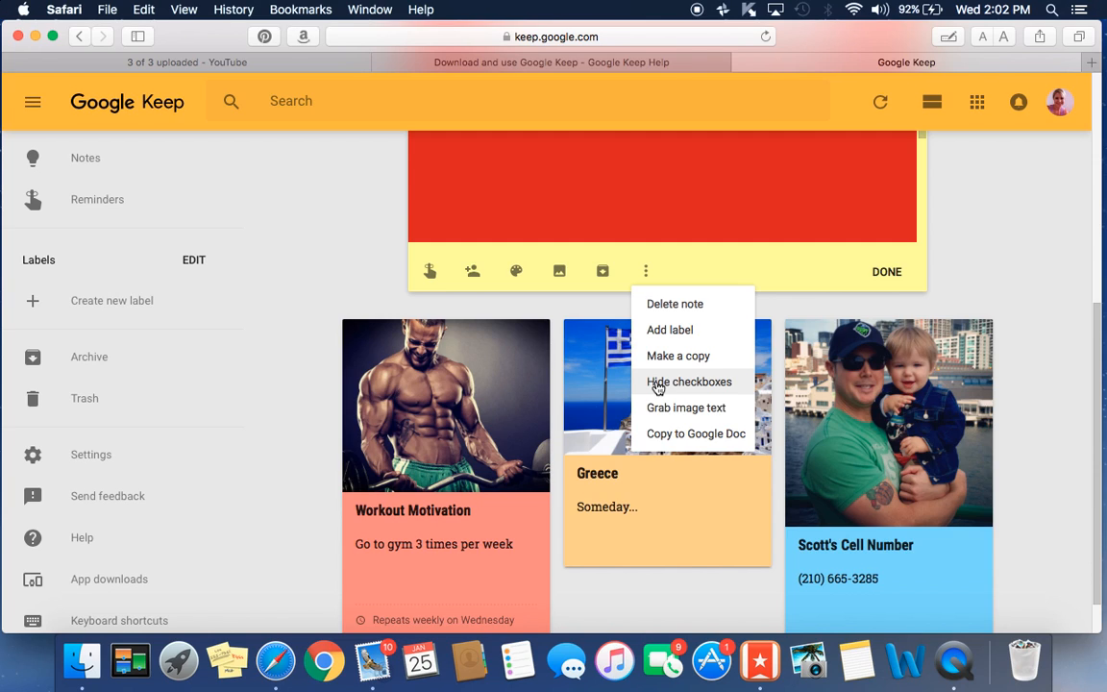
pyautogui.click(1004, 227)
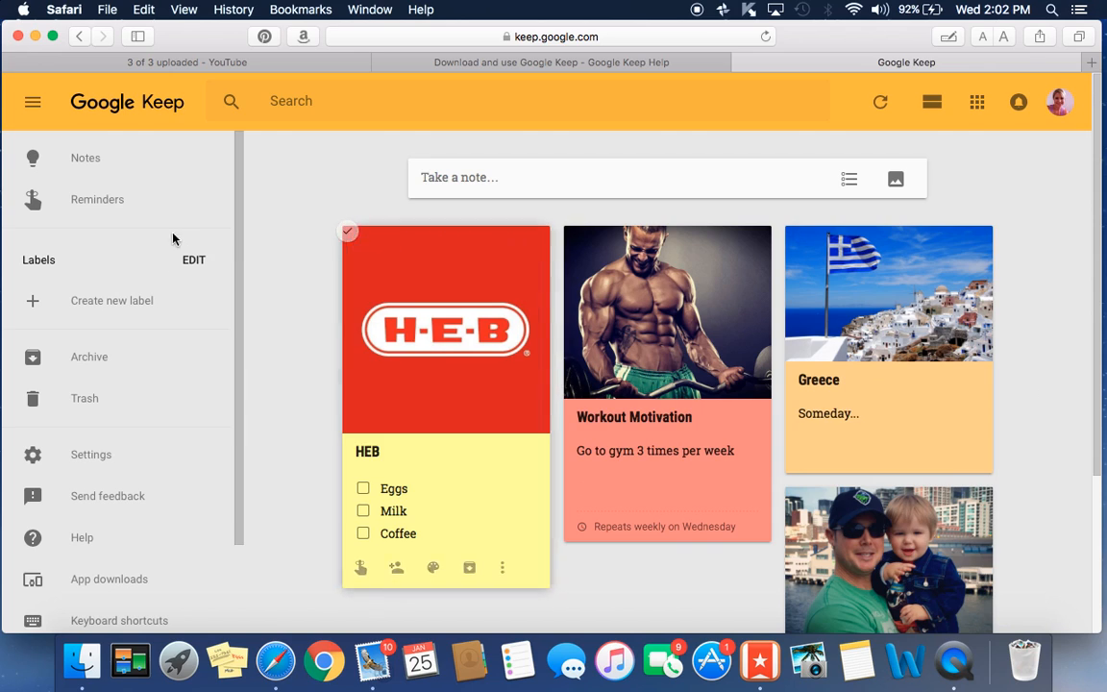
# - In Reminders, create a note 'Flight to California' with body 'be there 2 hours early--possible weather delay.'
pyautogui.click(110, 203)
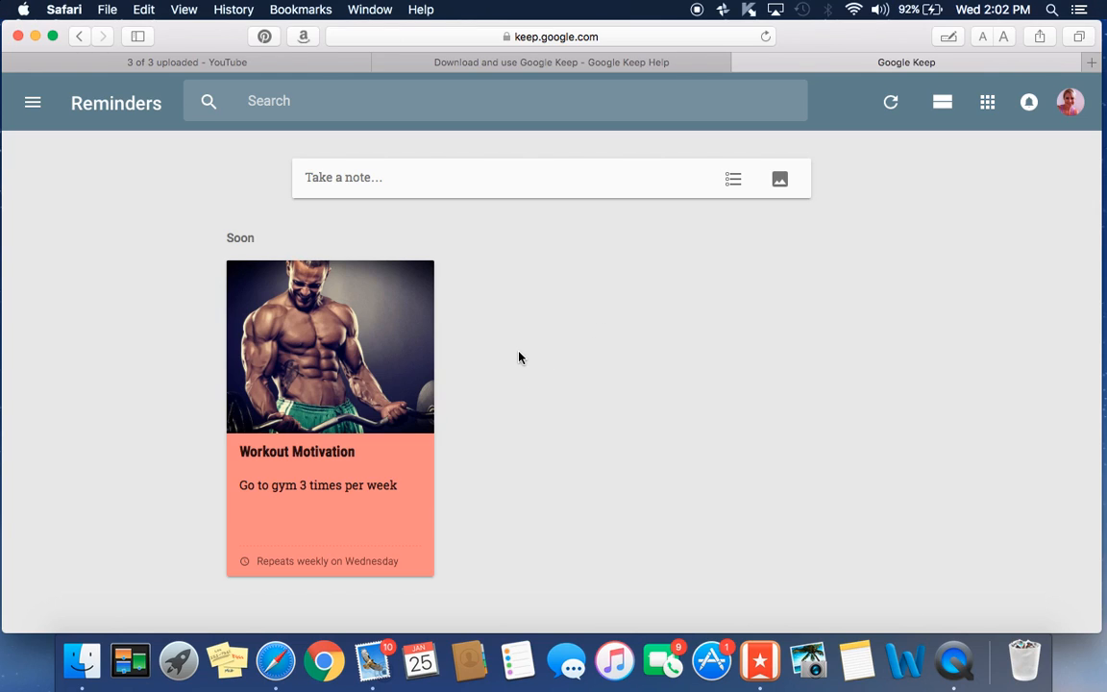
pyautogui.click(561, 175)
pyautogui.click(367, 175)
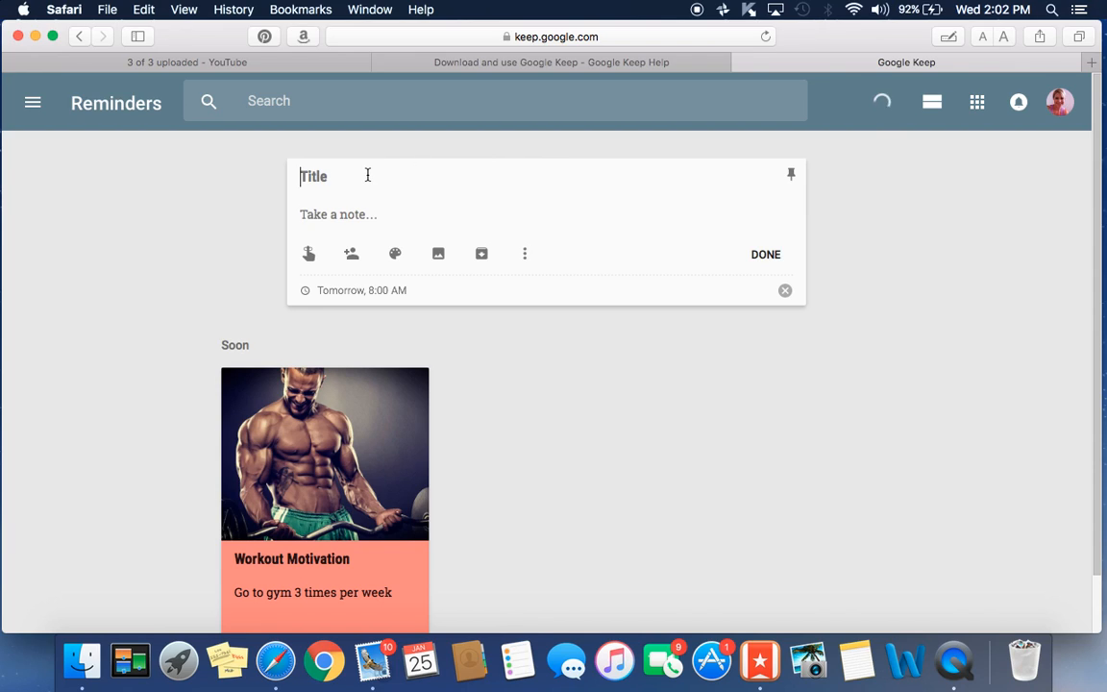
pyautogui.write('Flight t')
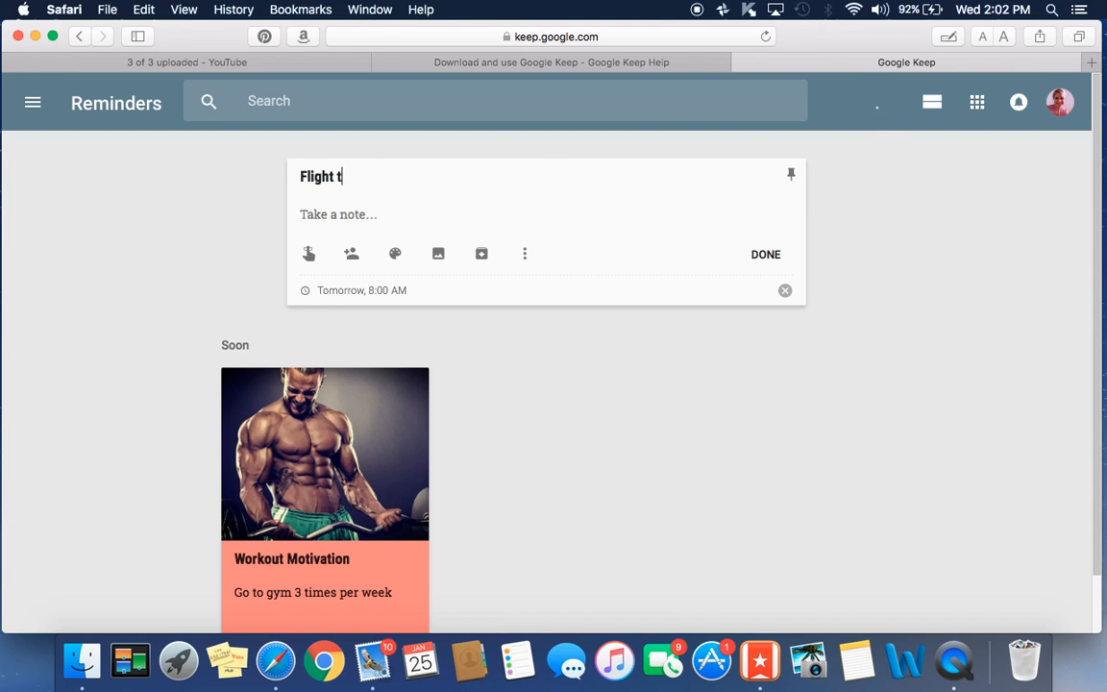
pyautogui.write('o California')
pyautogui.click(332, 219)
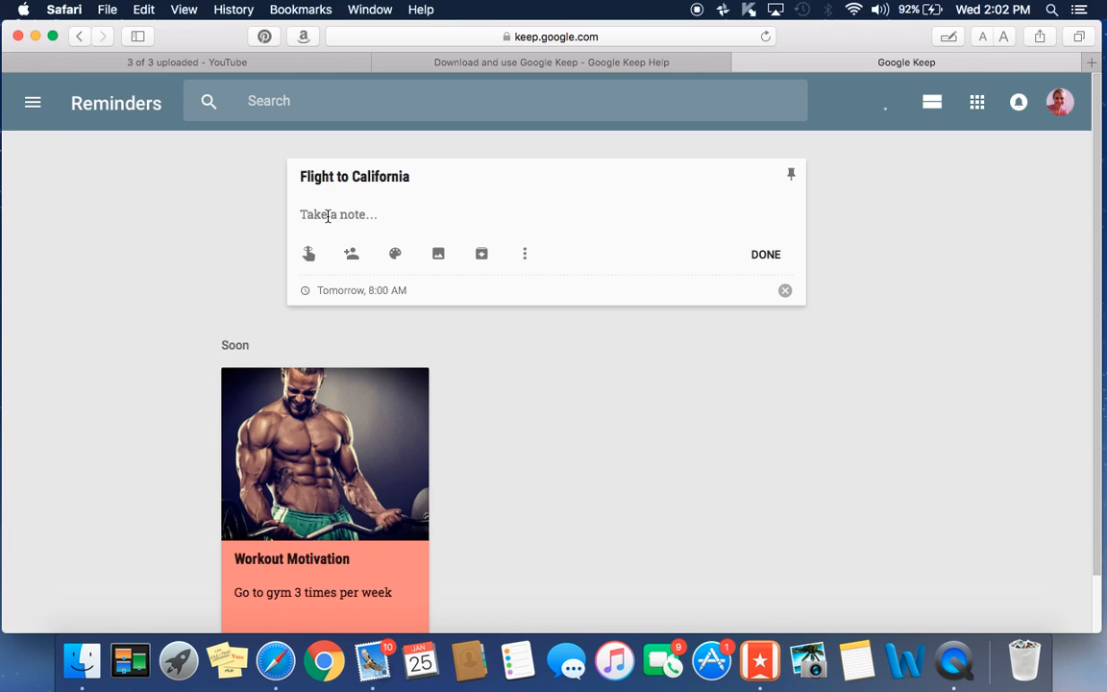
pyautogui.write('be there 2 hours early')
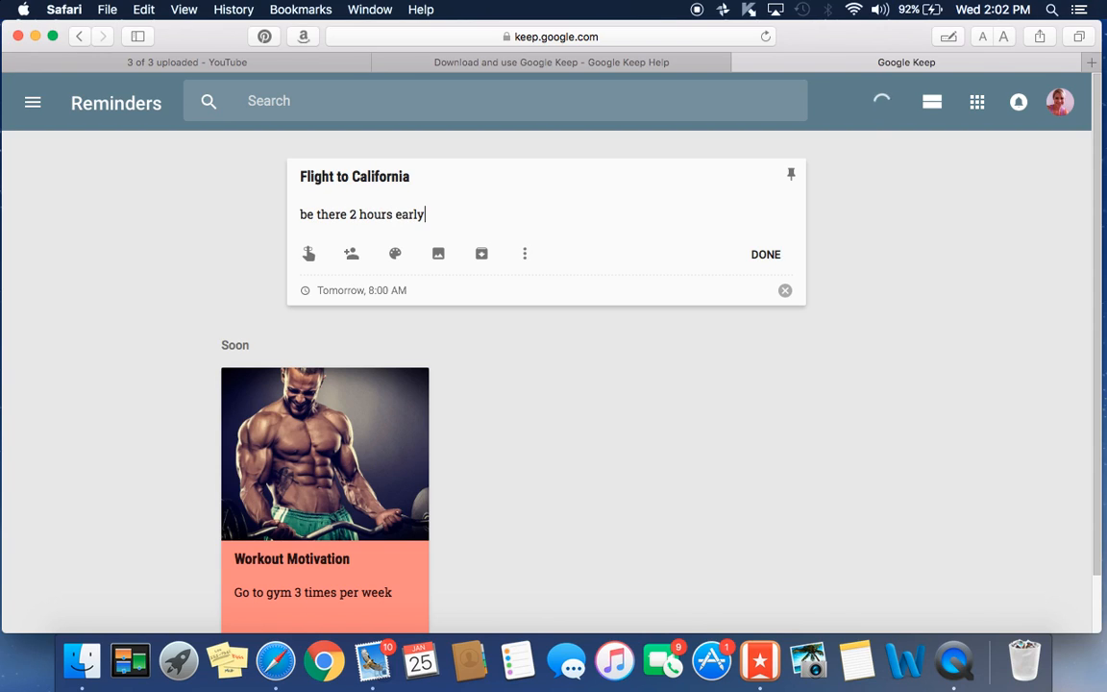
pyautogui.write('--possible weather delay.')
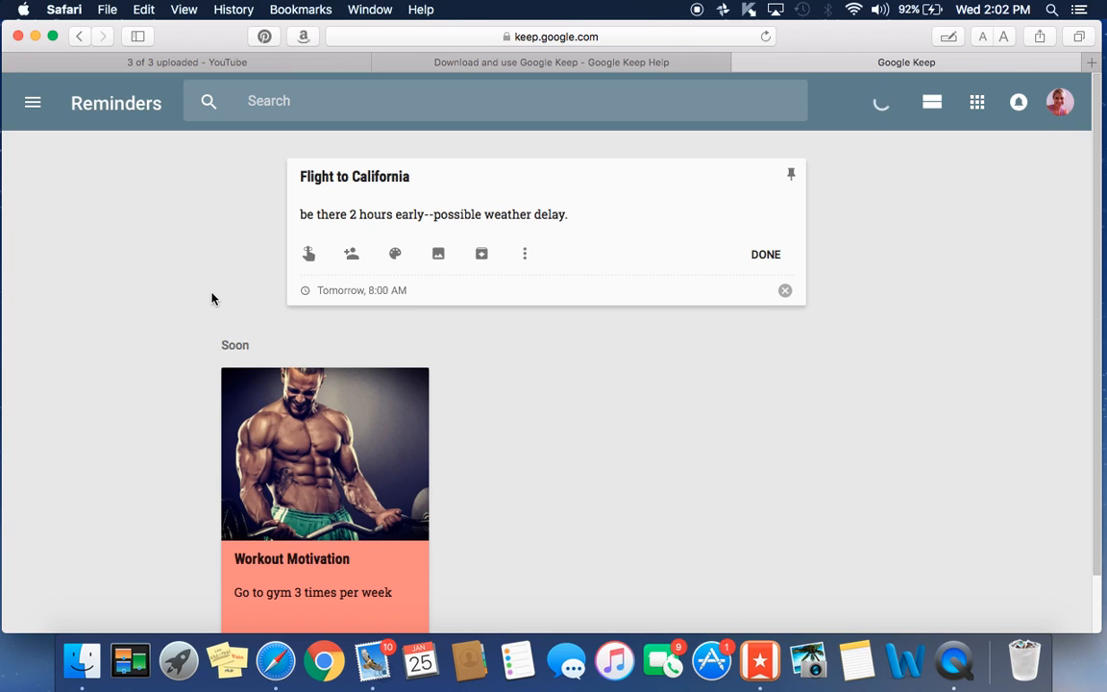
# - Change the flight note's reminder date from January 27 to January 26 and save it
pyautogui.click(309, 254)
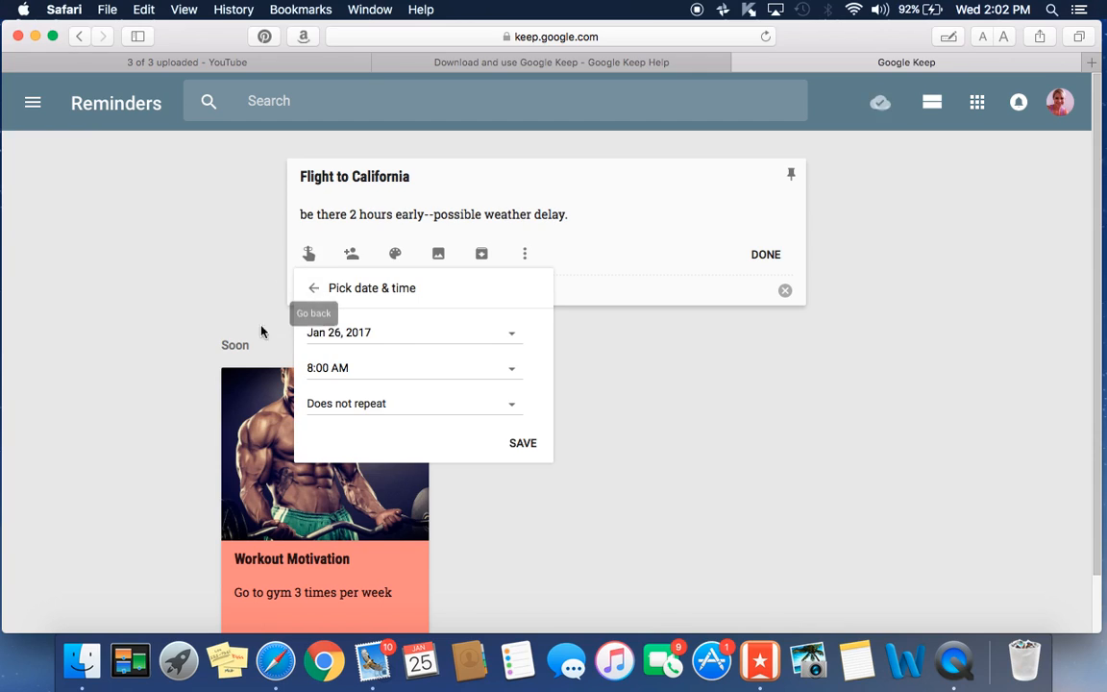
pyautogui.click(512, 333)
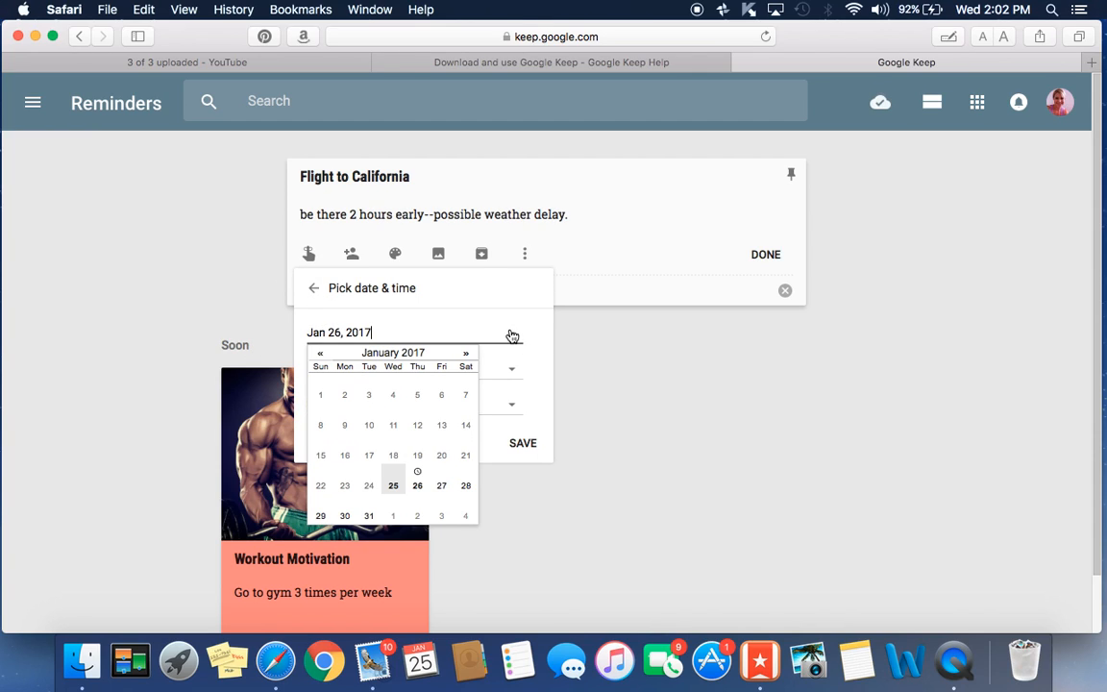
pyautogui.click(443, 491)
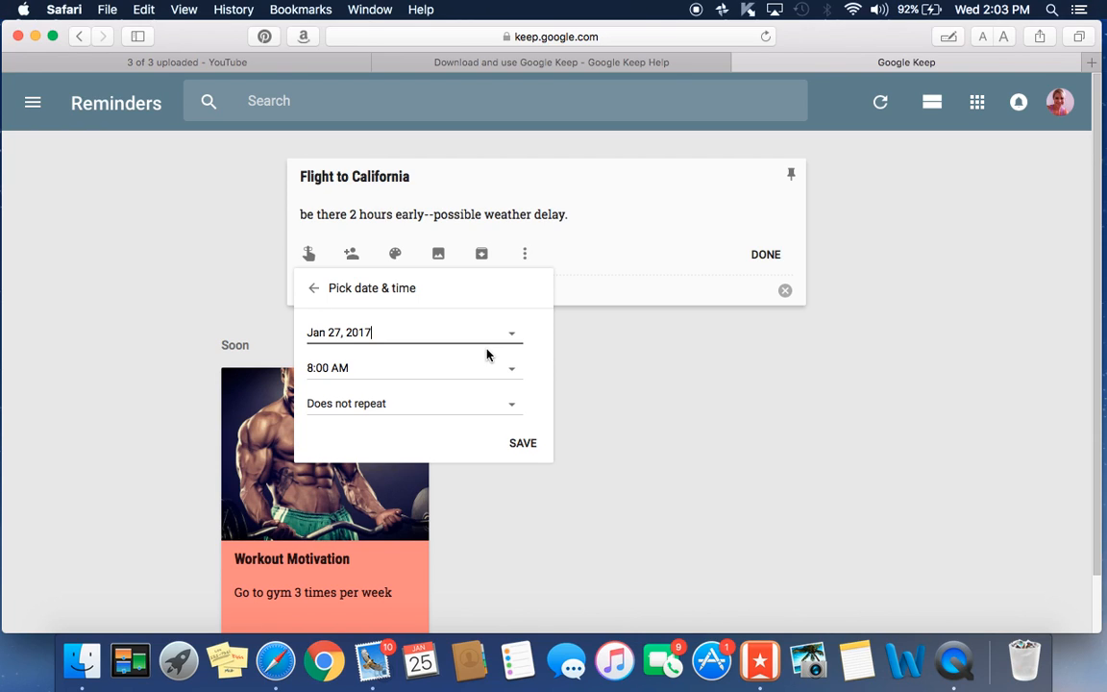
pyautogui.click(511, 336)
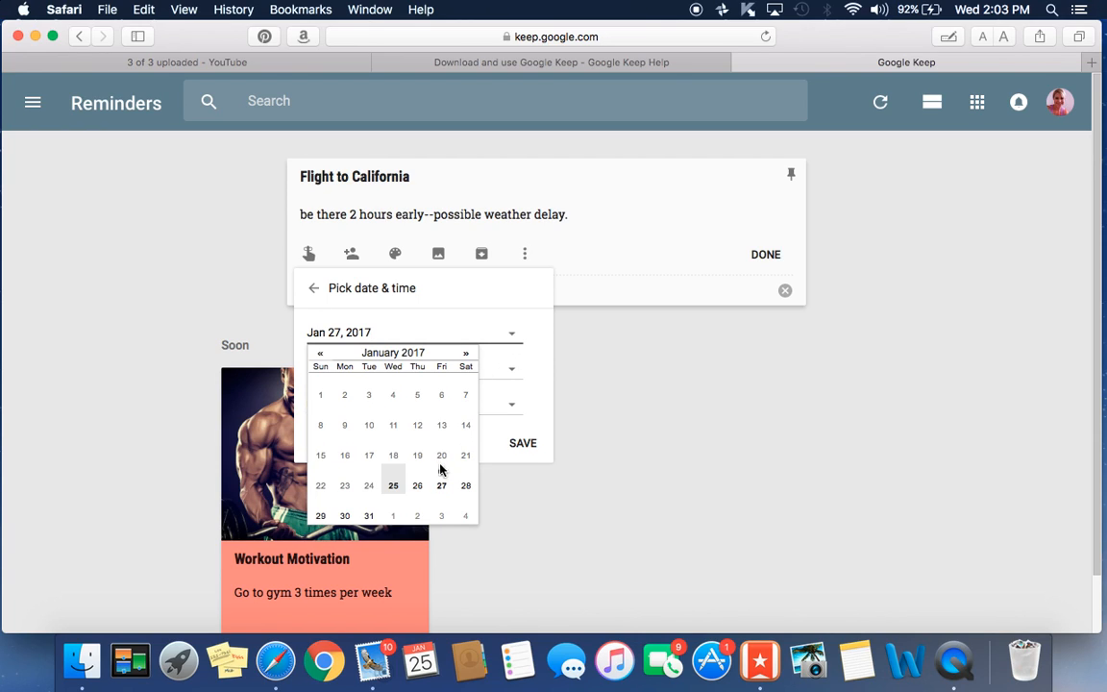
pyautogui.click(420, 485)
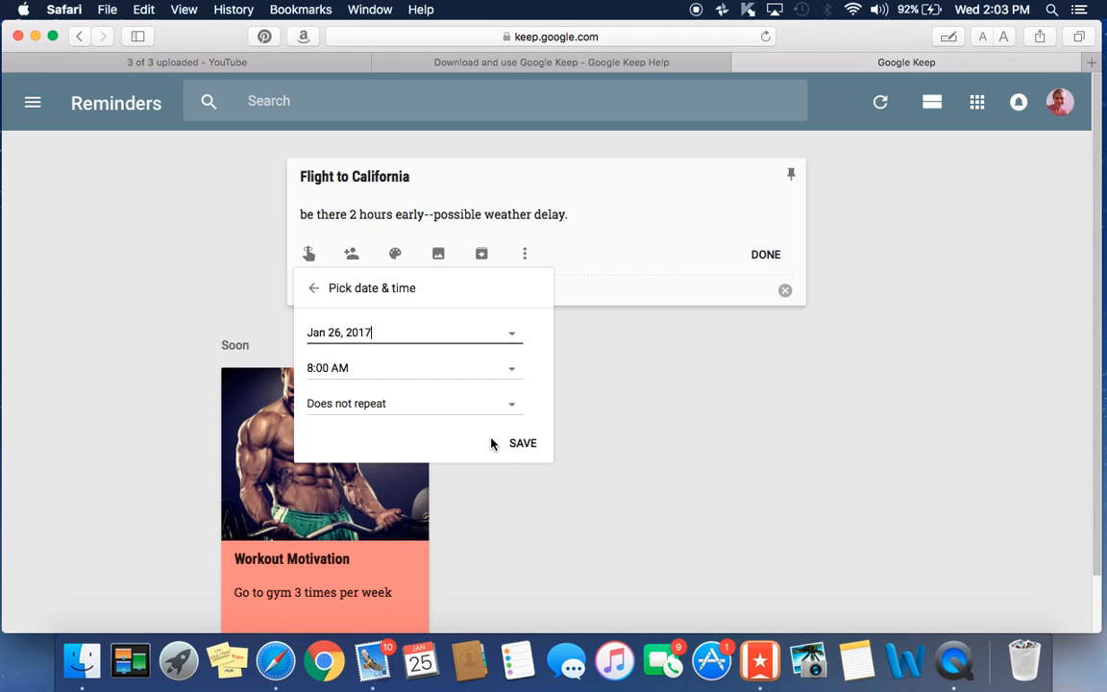
pyautogui.click(525, 446)
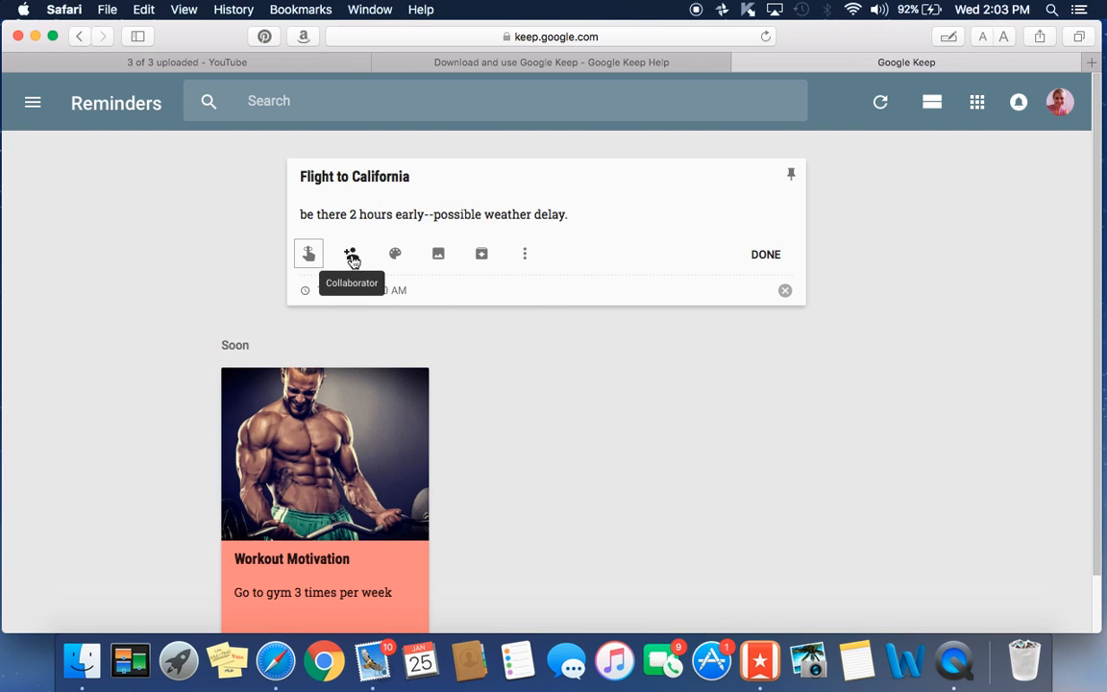
# - Turn the flight note gray and tag it with a newly created Vacation label
pyautogui.moveTo(397, 259)
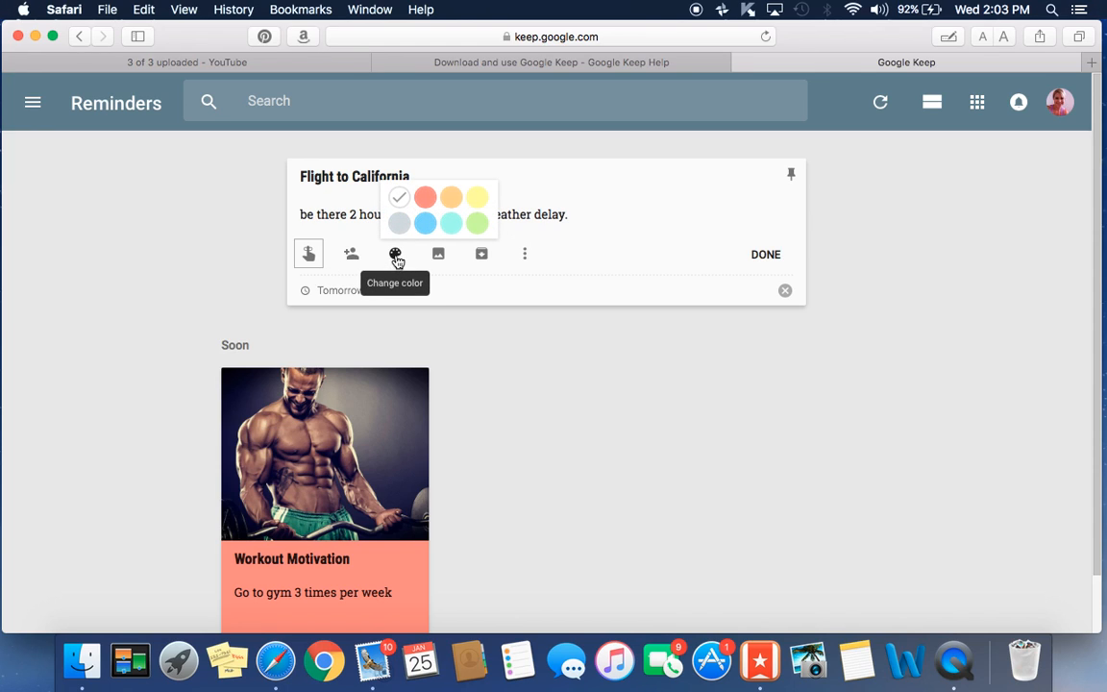
pyautogui.click(399, 222)
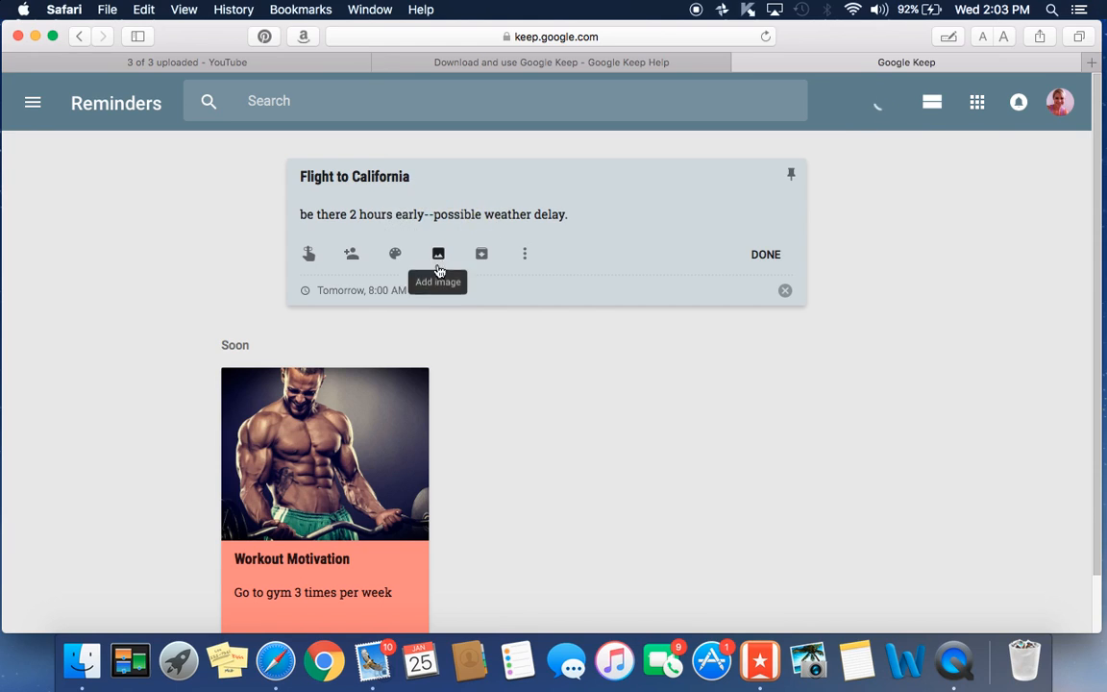
pyautogui.click(526, 258)
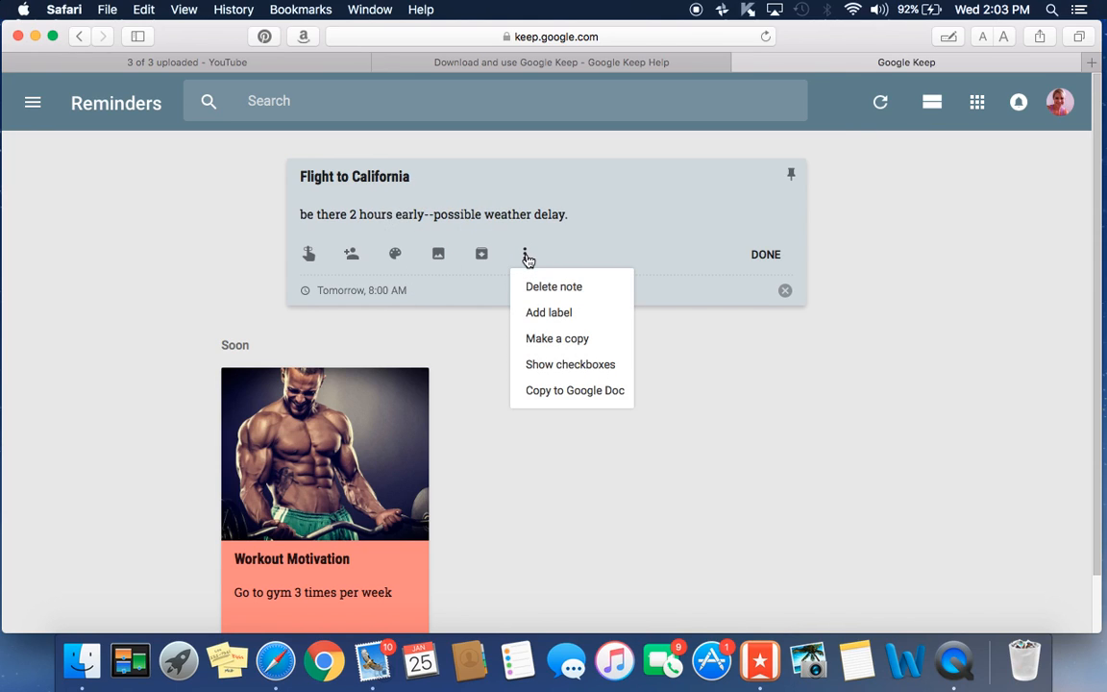
pyautogui.click(541, 315)
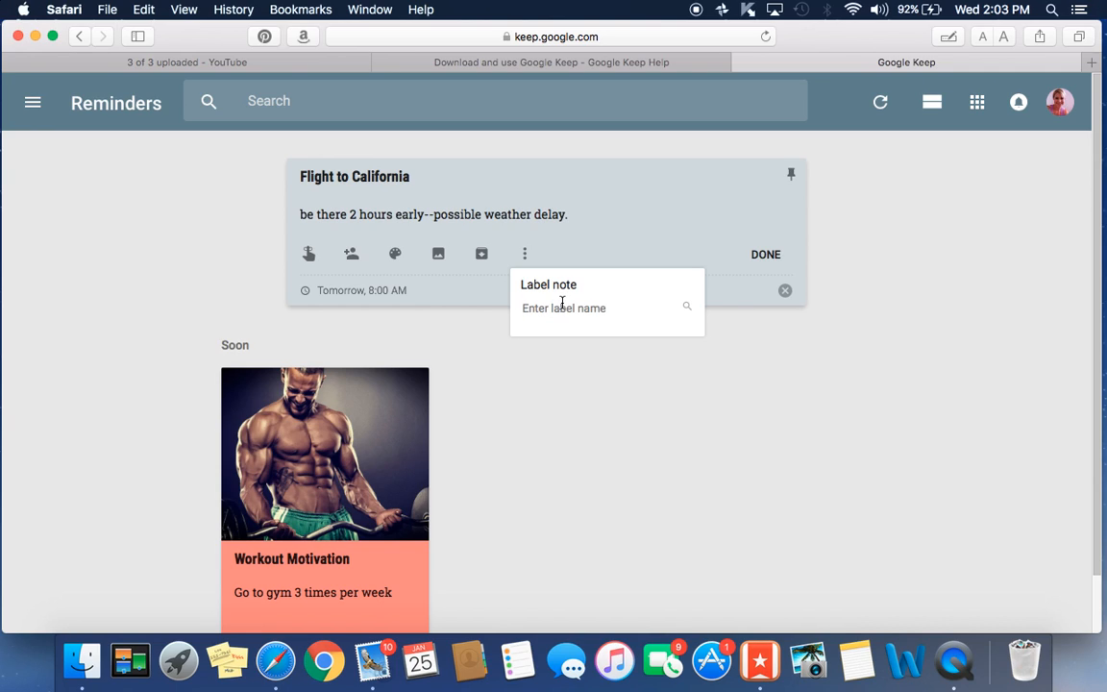
pyautogui.write('Vacation')
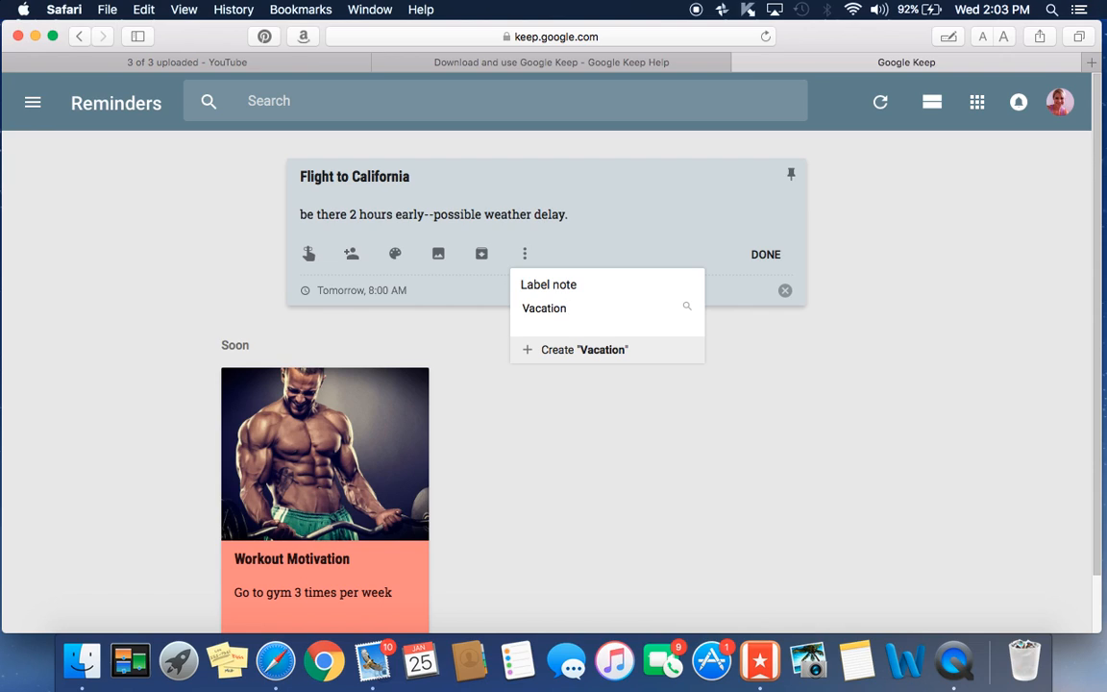
pyautogui.press('BackSpace')
pyautogui.write('n')
pyautogui.press('Return')
# - Close the Flight to California note
pyautogui.scroll(-1, 683, 441)
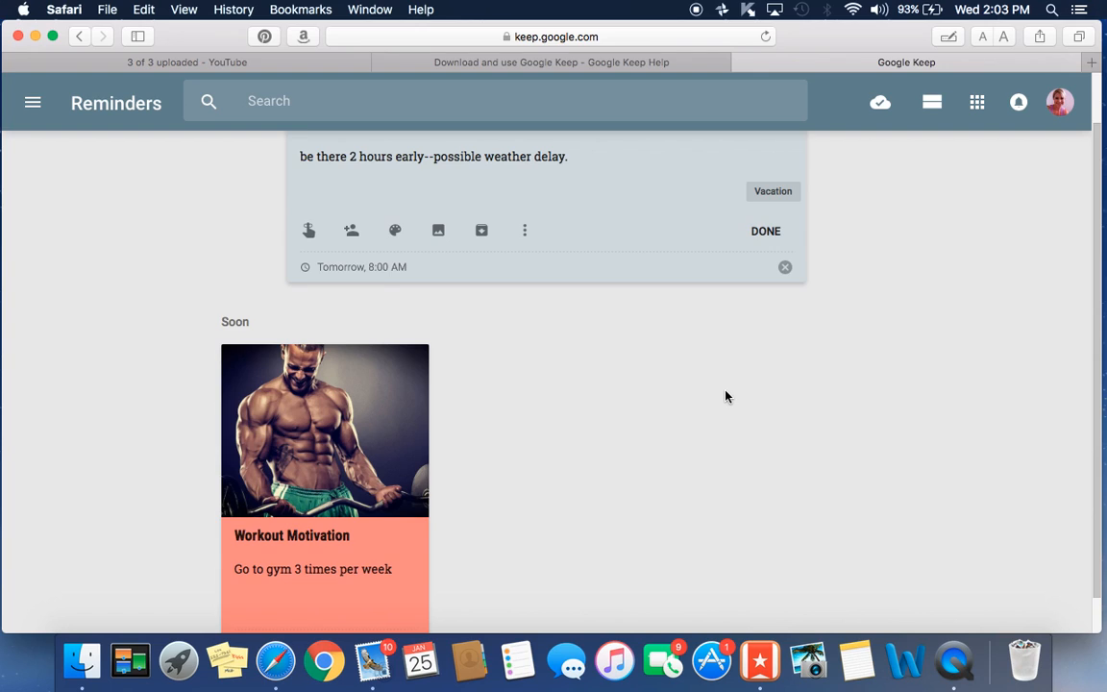
pyautogui.scroll(2, 726, 396)
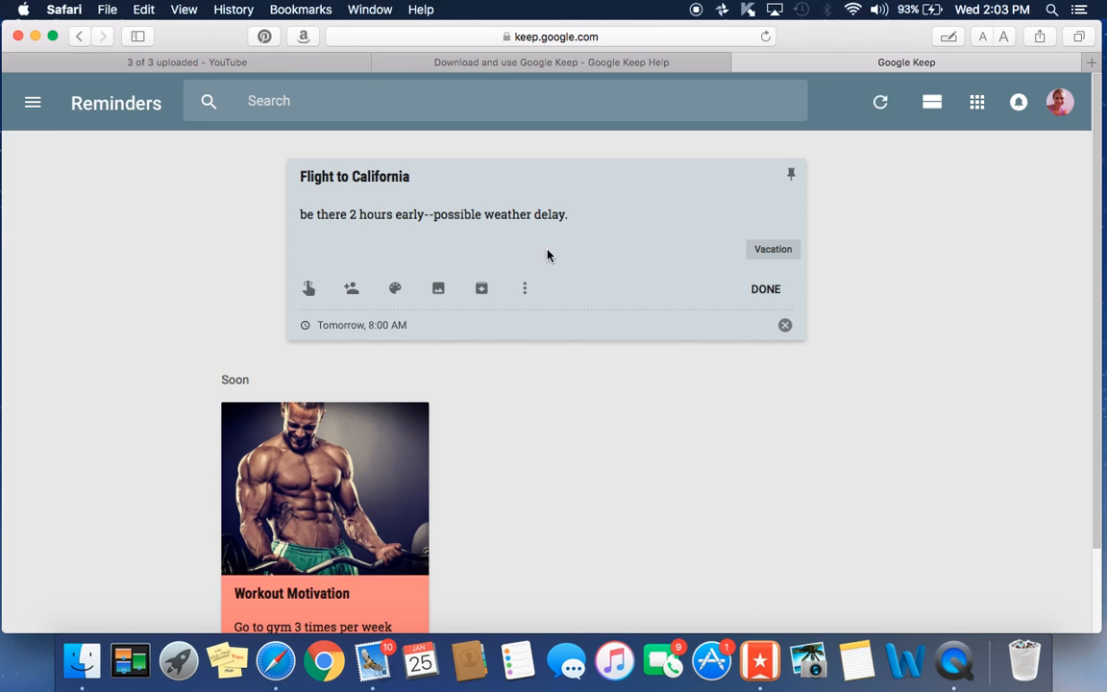
pyautogui.click(32, 107)
# - Start a new checklist titled 'Packing List for CA'
pyautogui.click(33, 108)
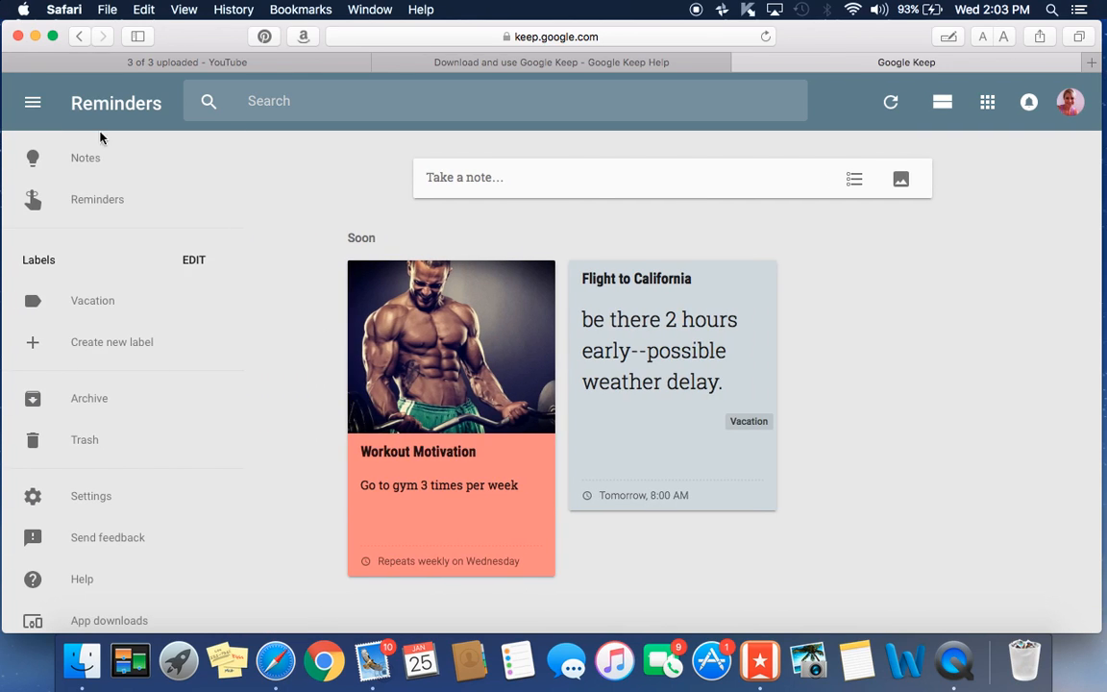
pyautogui.click(858, 180)
pyautogui.click(586, 182)
pyautogui.write('Pac')
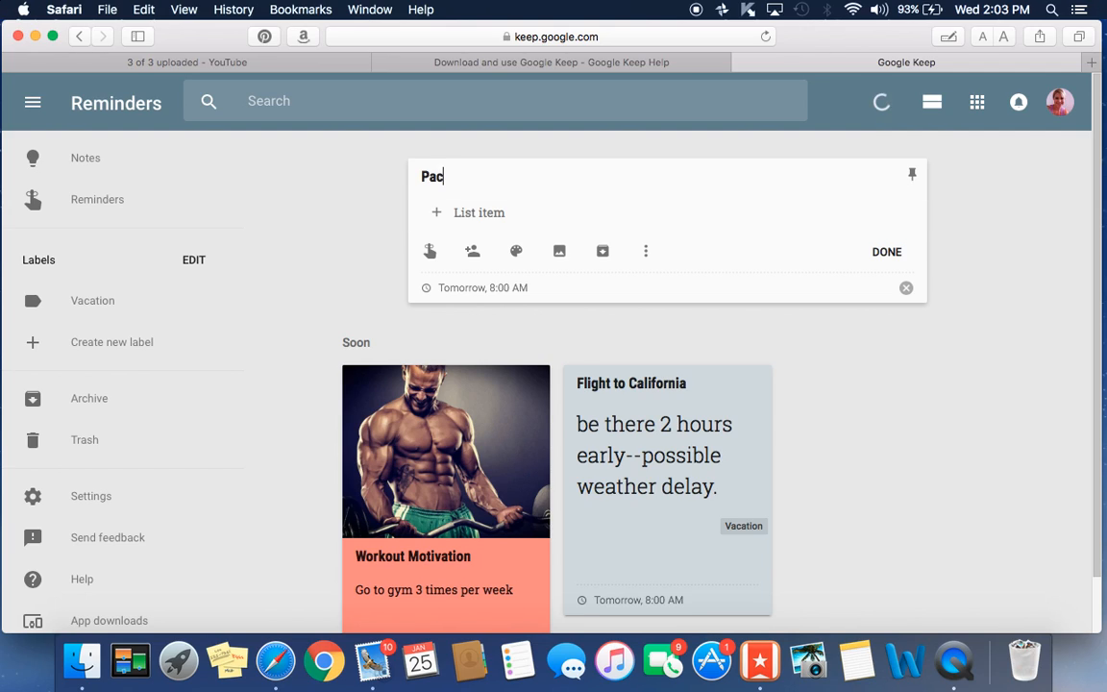
pyautogui.write('king List for CA')
# - Add the items toothbrush, shampoo, suit, socks, underwear and shoes to the checklist
pyautogui.click(462, 213)
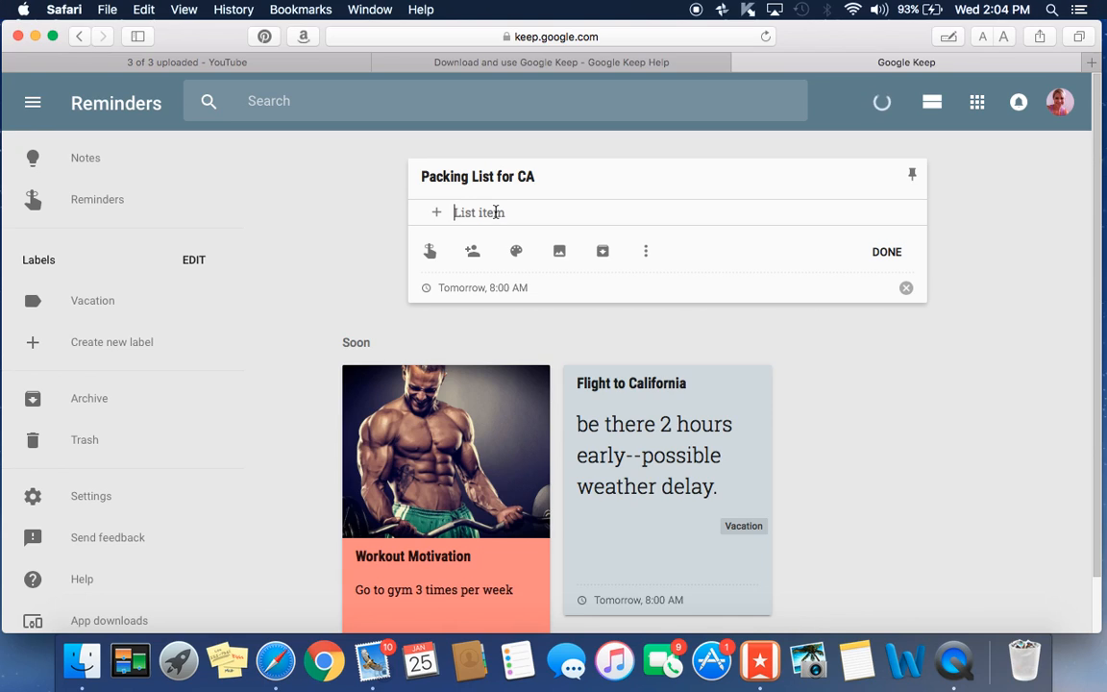
pyautogui.write('toothbrush')
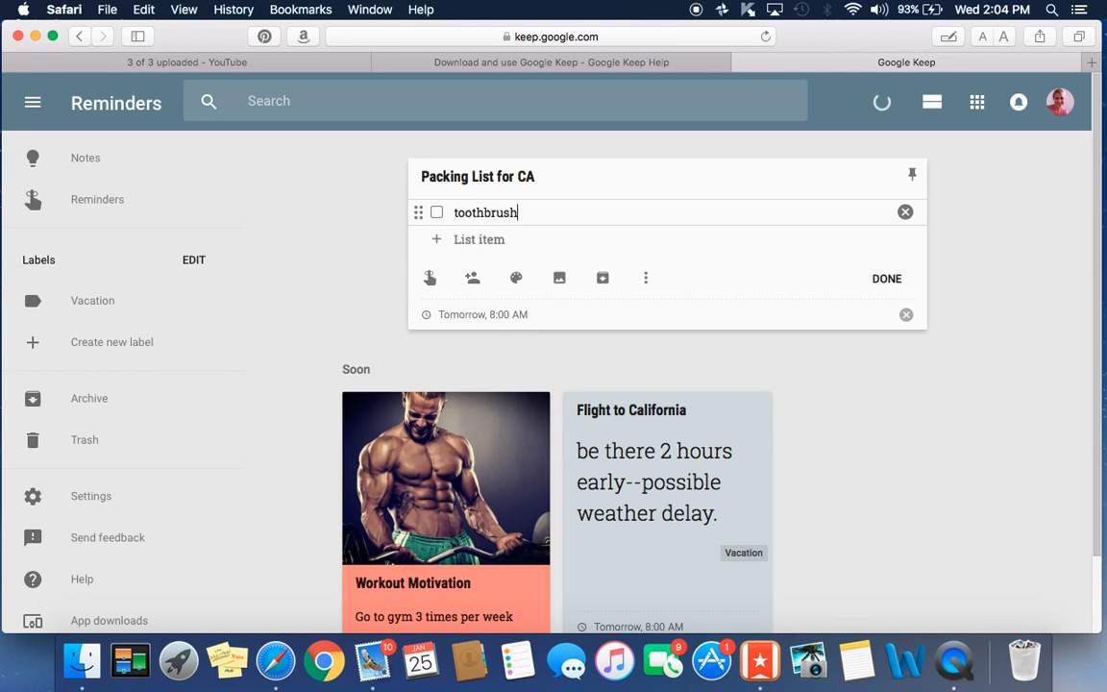
pyautogui.press('Return')
pyautogui.write('shampoo')
pyautogui.press('Return')
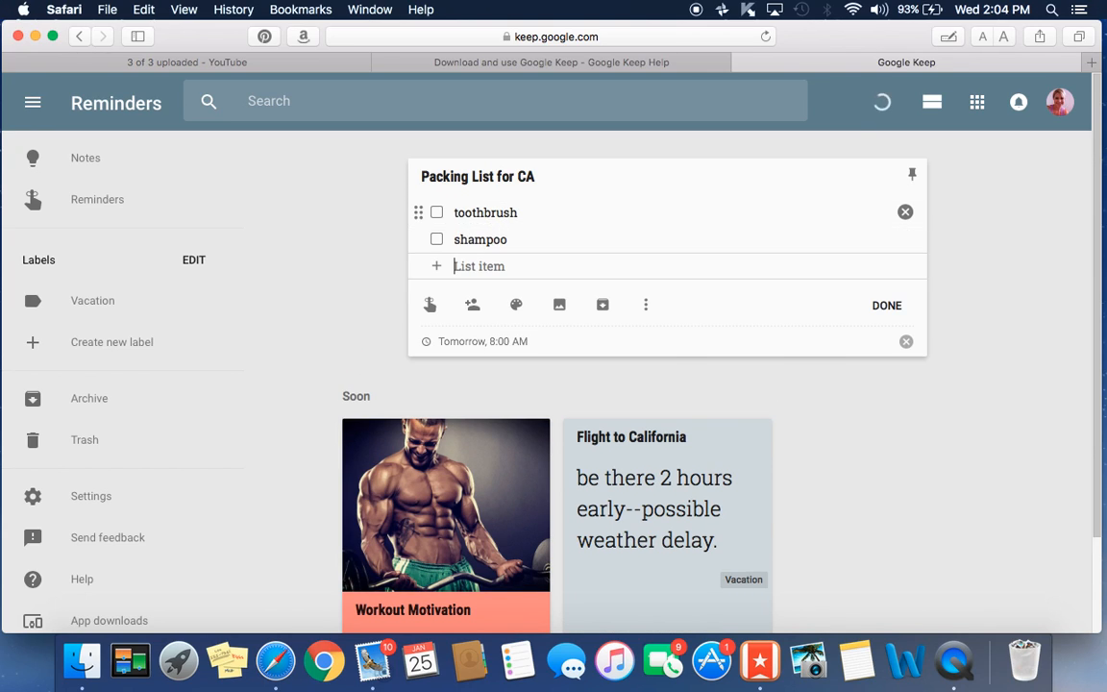
pyautogui.write('suit')
pyautogui.press('Return')
pyautogui.write('socks')
pyautogui.press('Return')
pyautogui.write('underwear')
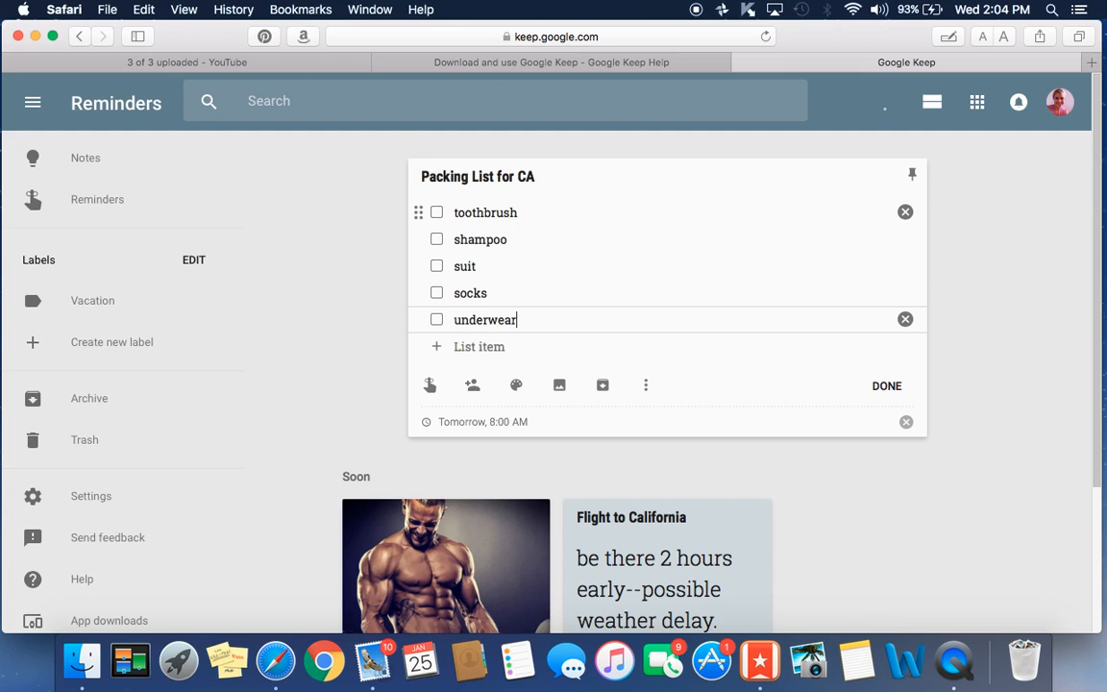
pyautogui.press('Return')
pyautogui.write('shoes')
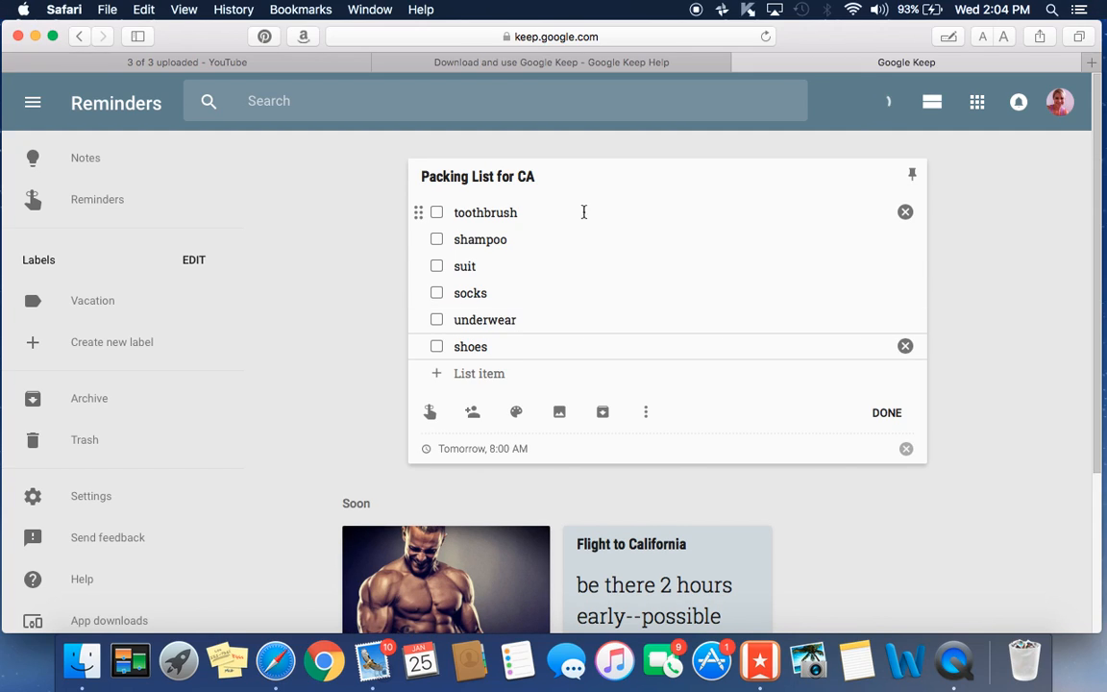
pyautogui.click(517, 413)
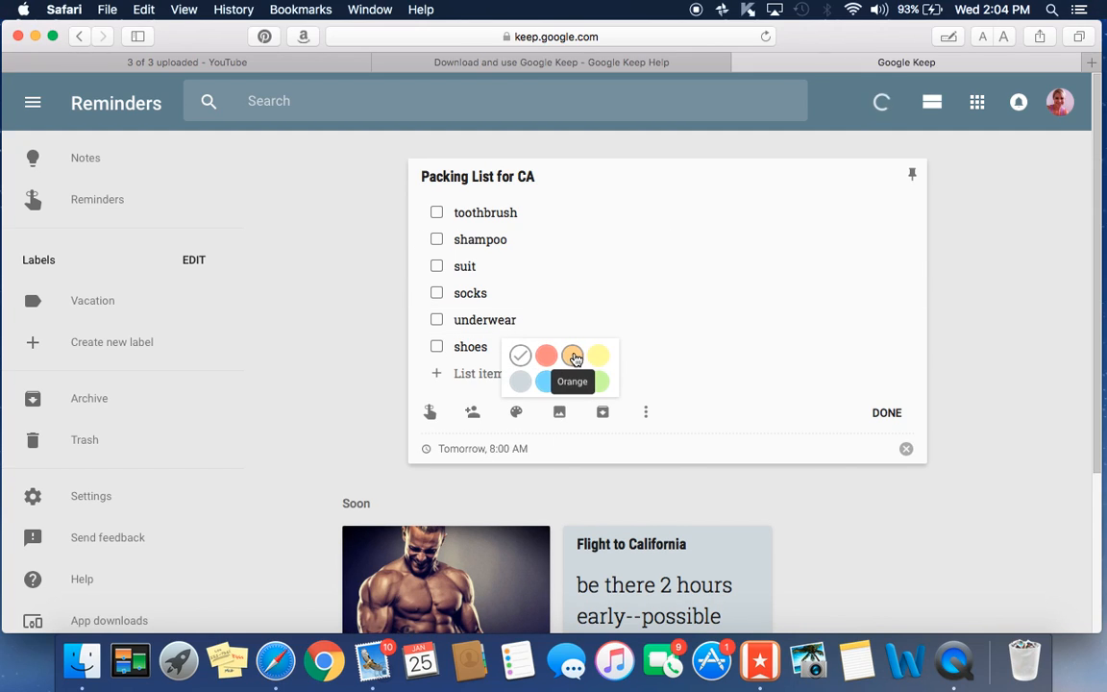
# - Make the Packing List for CA note green
pyautogui.click(599, 382)
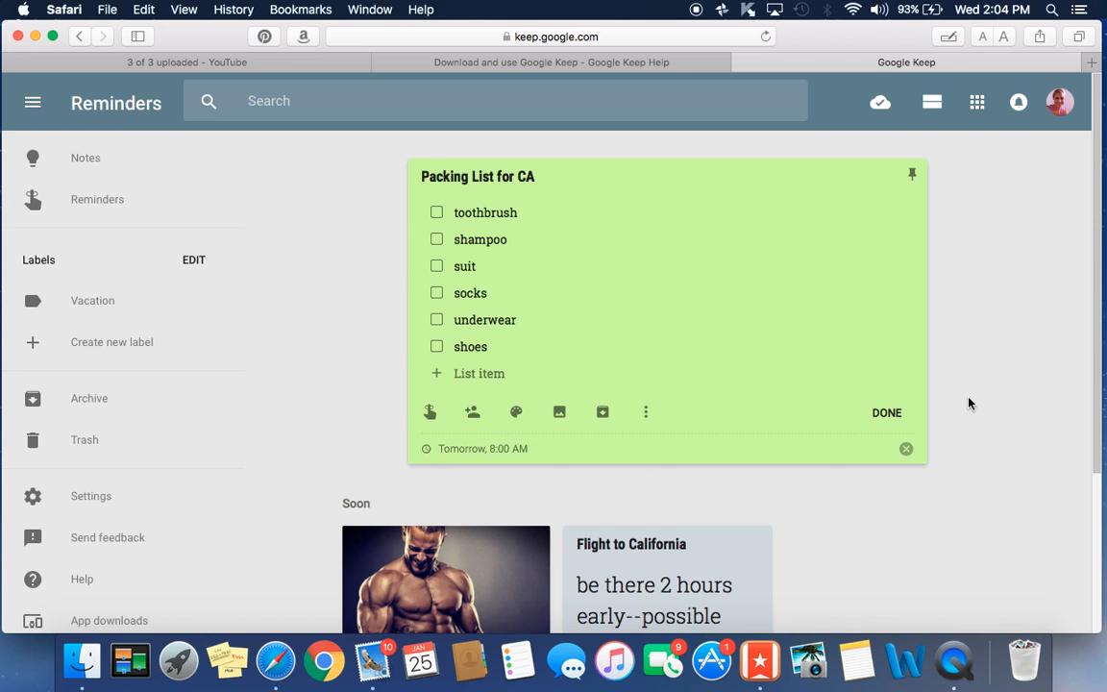
pyautogui.scroll(-3, 969, 402)
pyautogui.scroll(2, 912, 398)
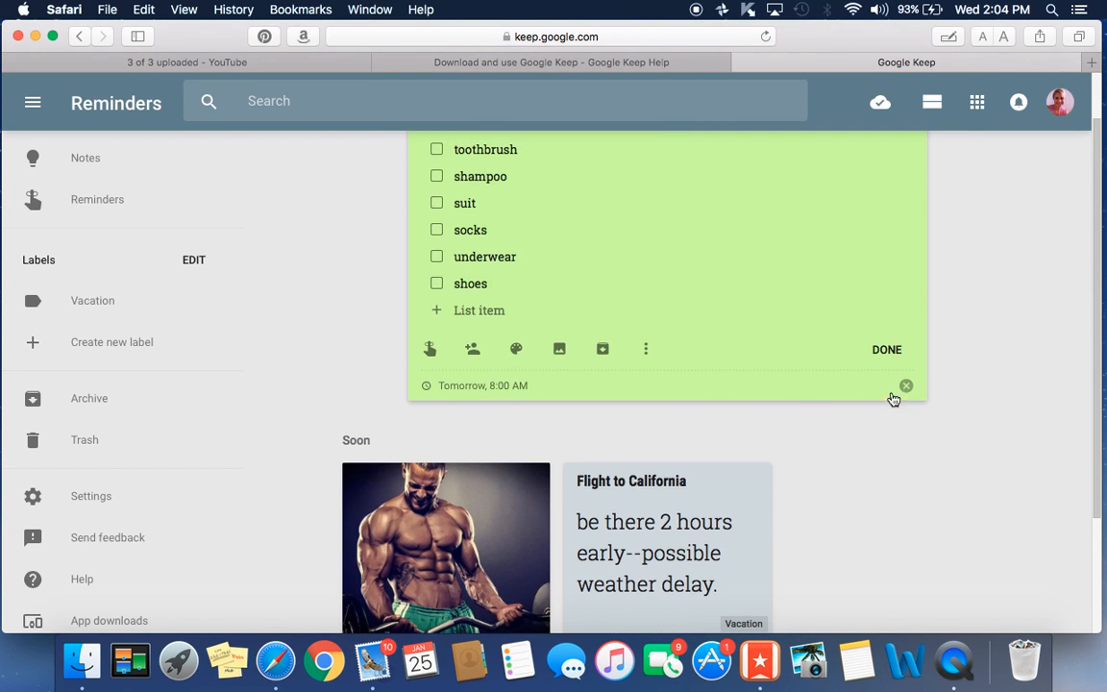
# - Tag the packing list with the Vacation label and close the note
pyautogui.click(646, 352)
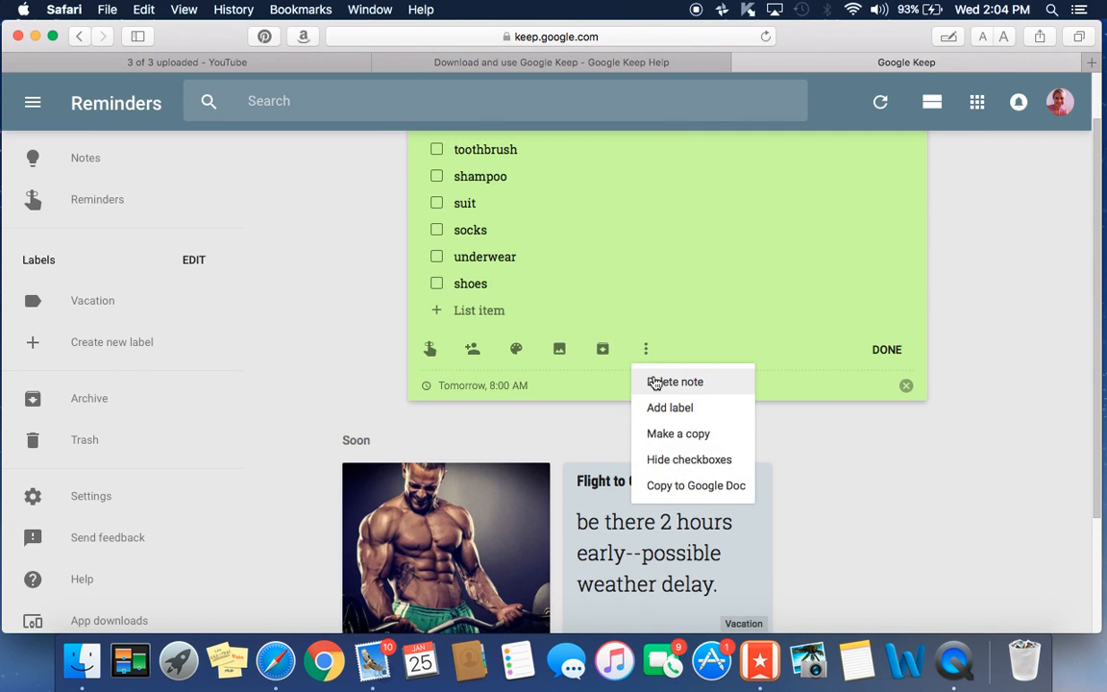
pyautogui.click(657, 405)
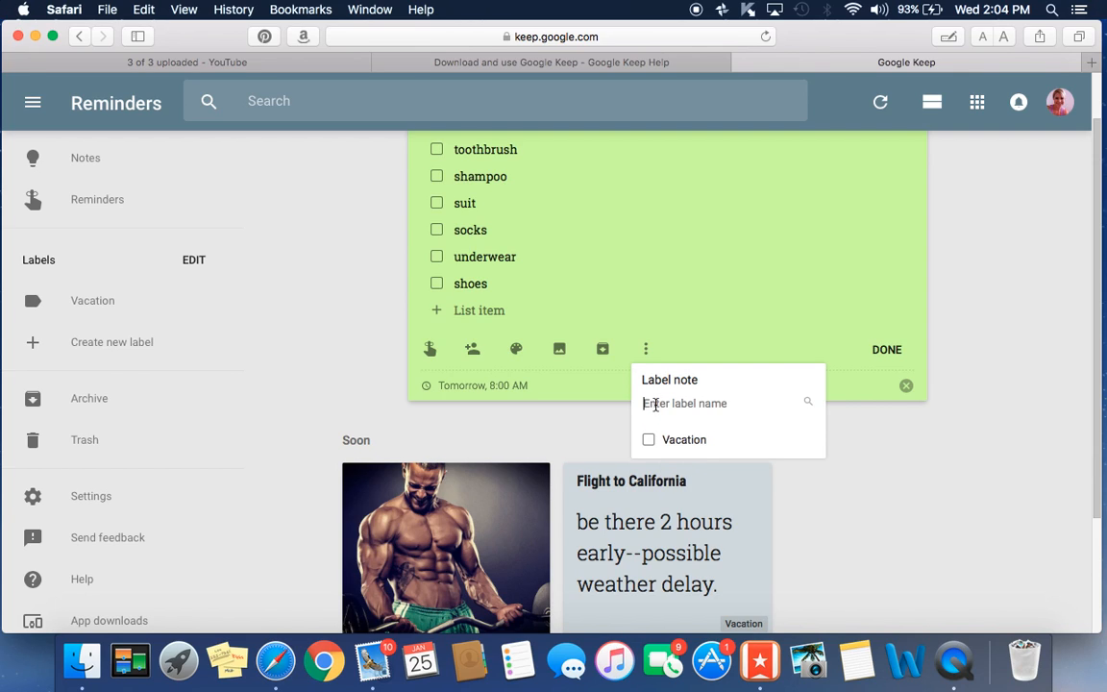
pyautogui.click(649, 440)
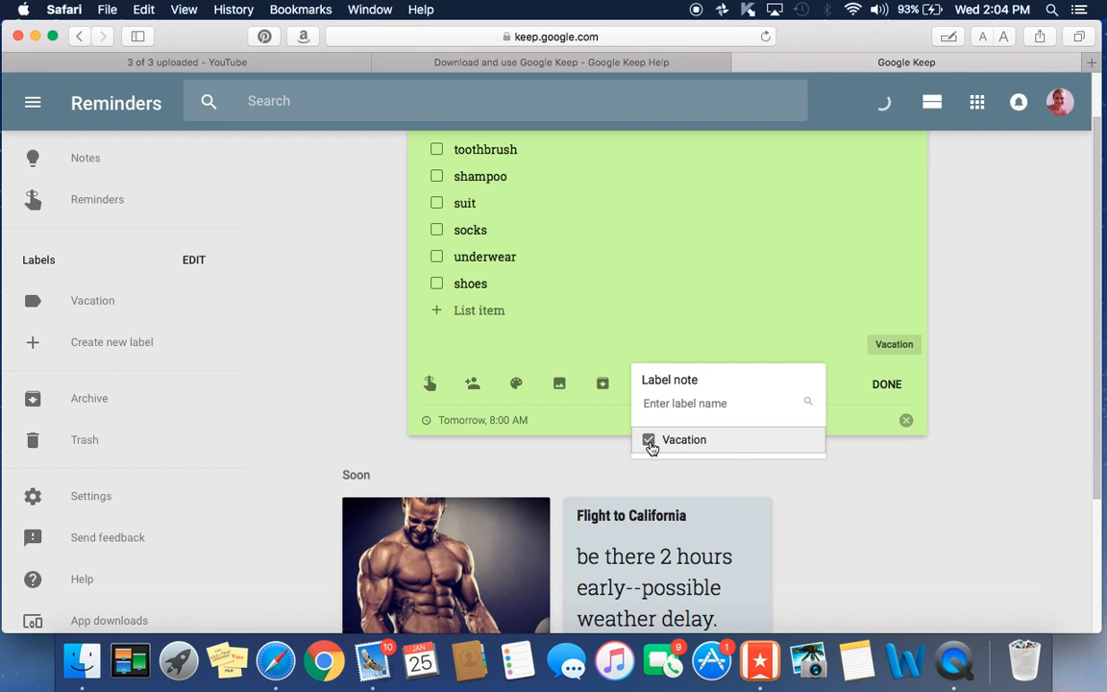
pyautogui.click(886, 384)
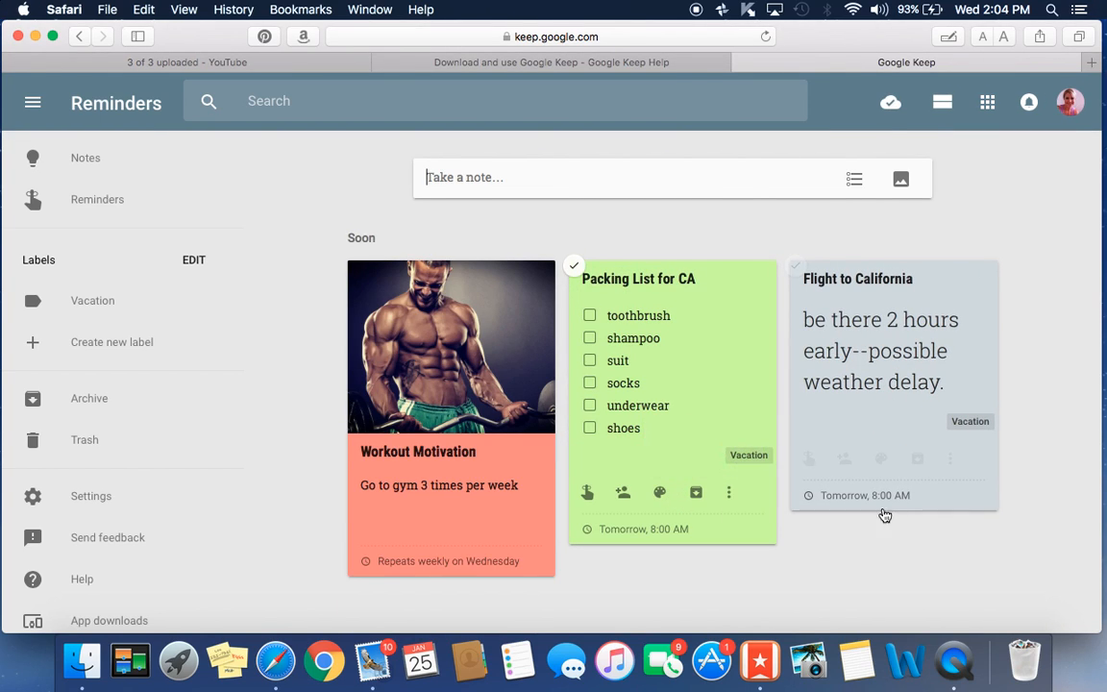
# - Open the Vacation label view listing Packing List for CA and Flight to California
pyautogui.rightClick(1036, 440)
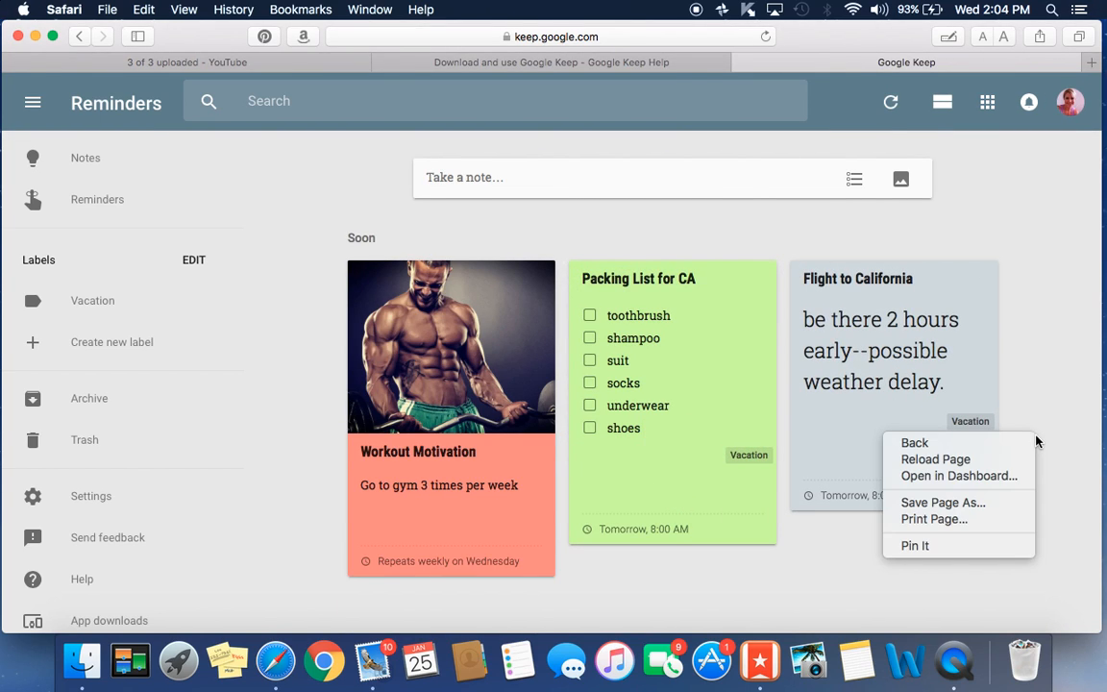
pyautogui.click(1081, 361)
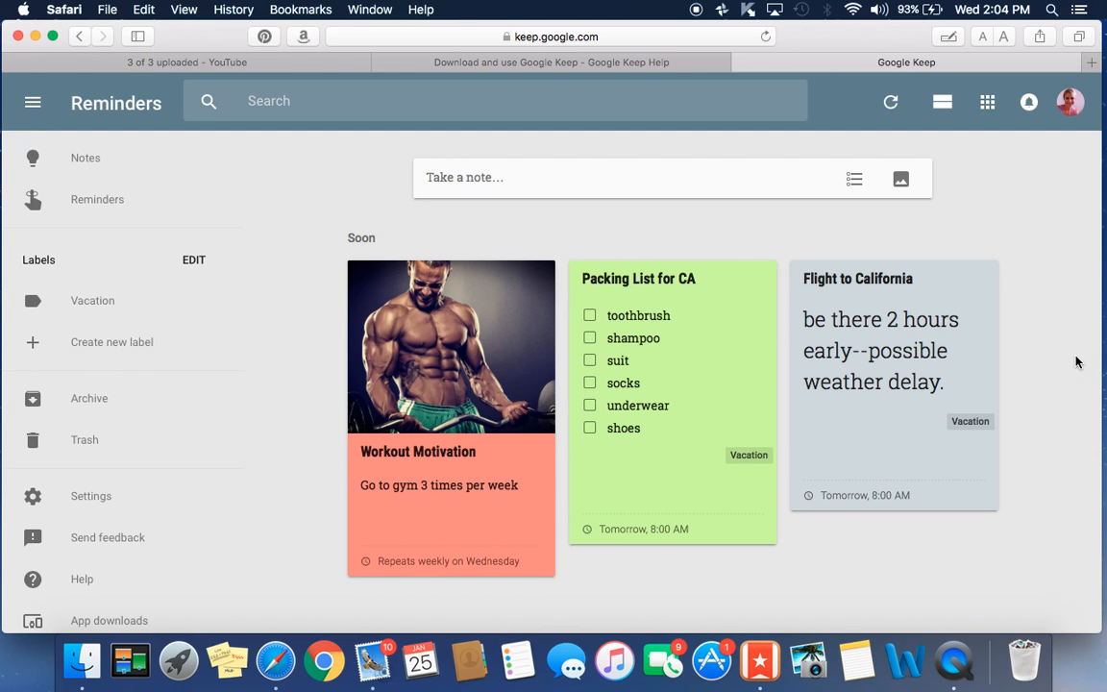
pyautogui.click(971, 422)
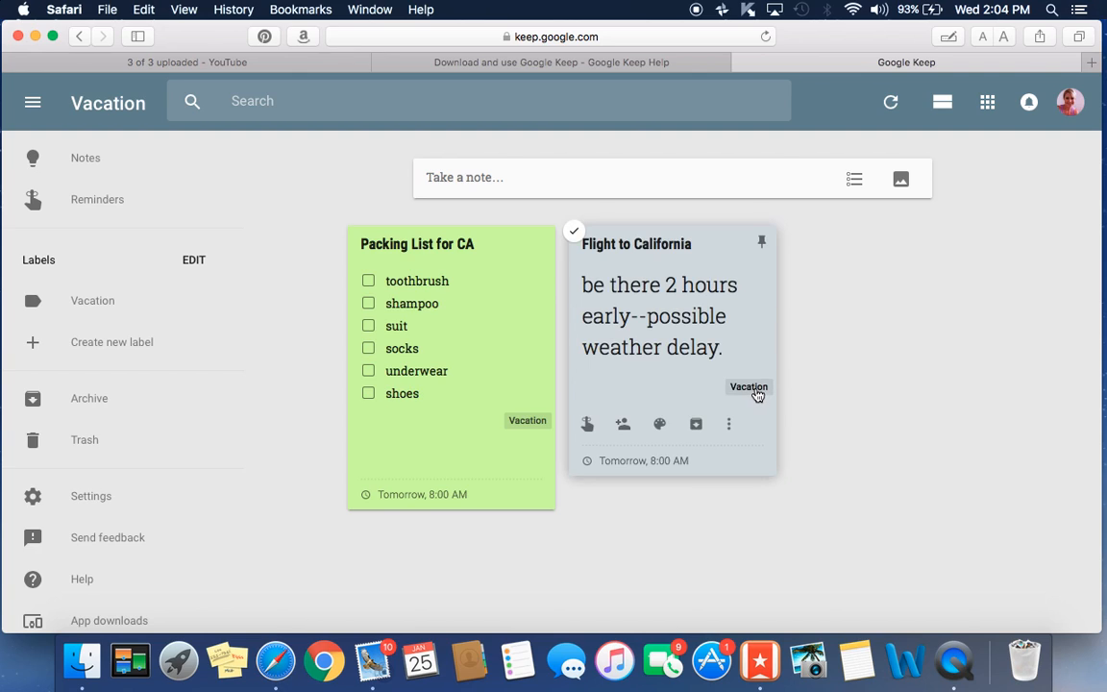
pyautogui.click(76, 308)
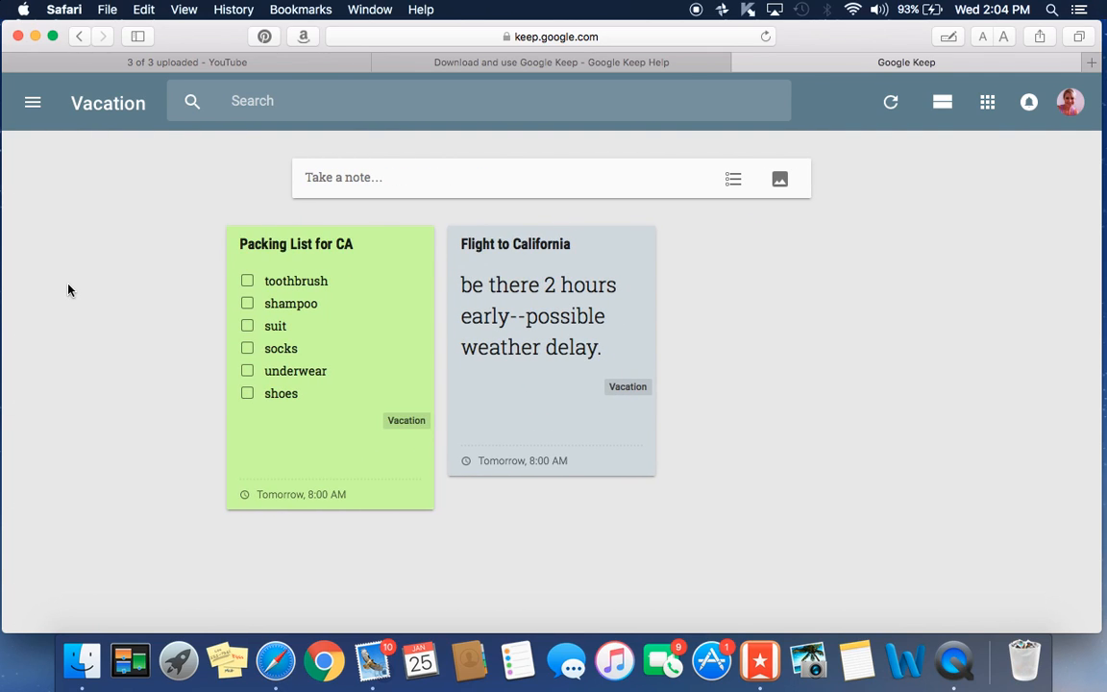
pyautogui.click(32, 103)
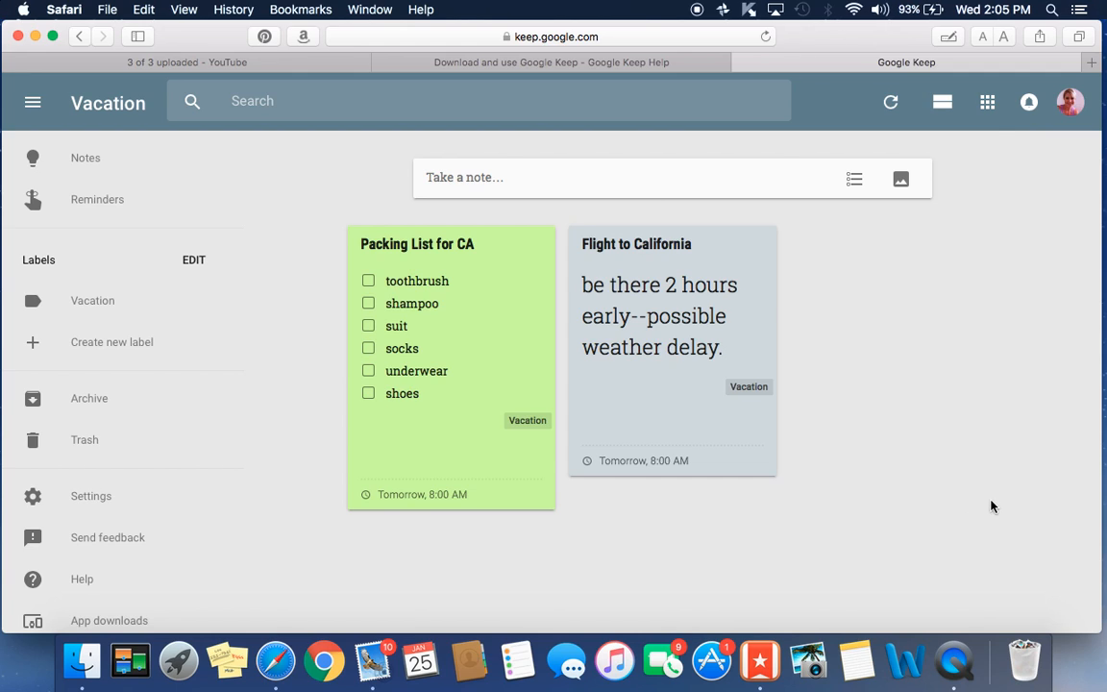
# - Switch back to the Notes view and look over all six notes
pyautogui.click(31, 101)
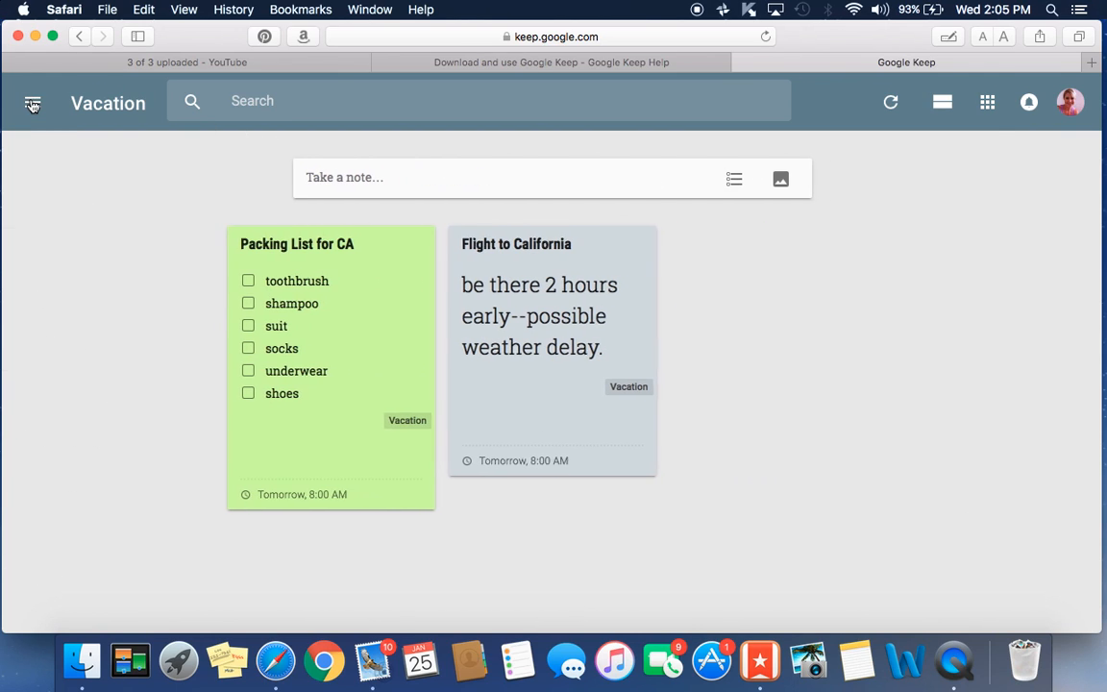
pyautogui.click(32, 103)
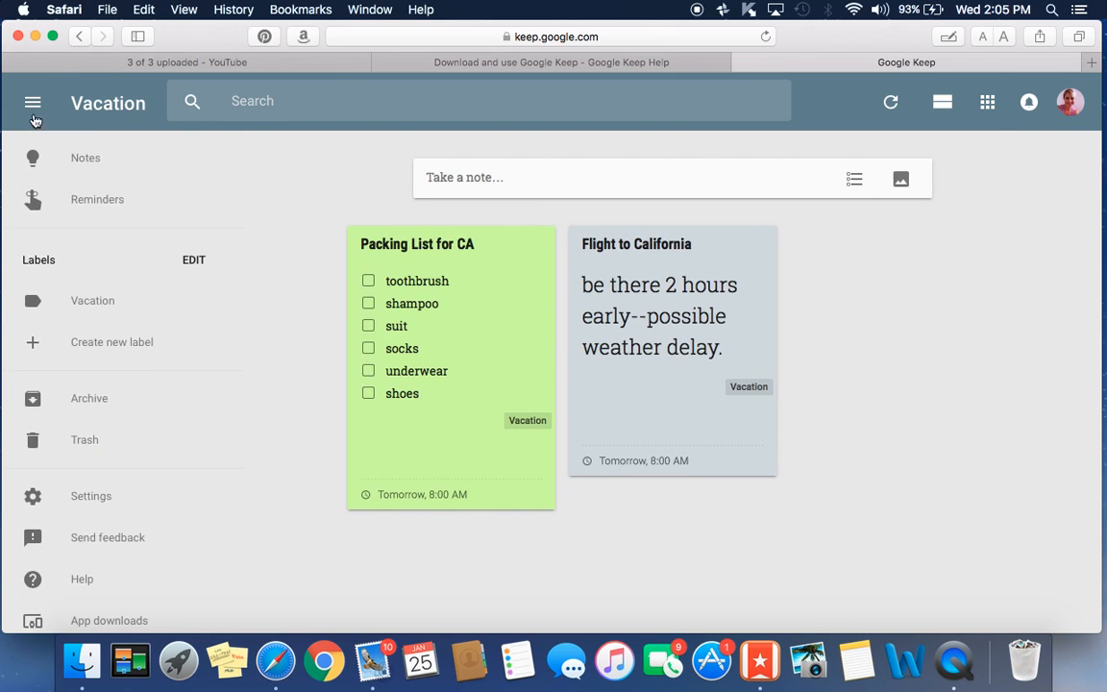
pyautogui.click(84, 158)
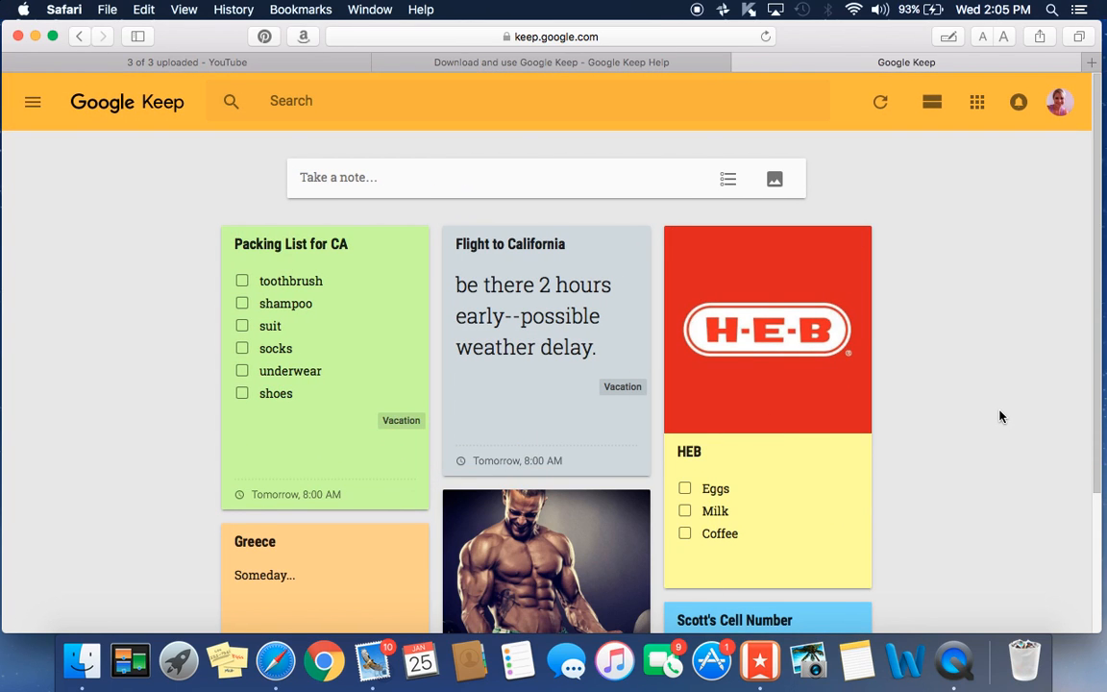
pyautogui.scroll(-1, 998, 403)
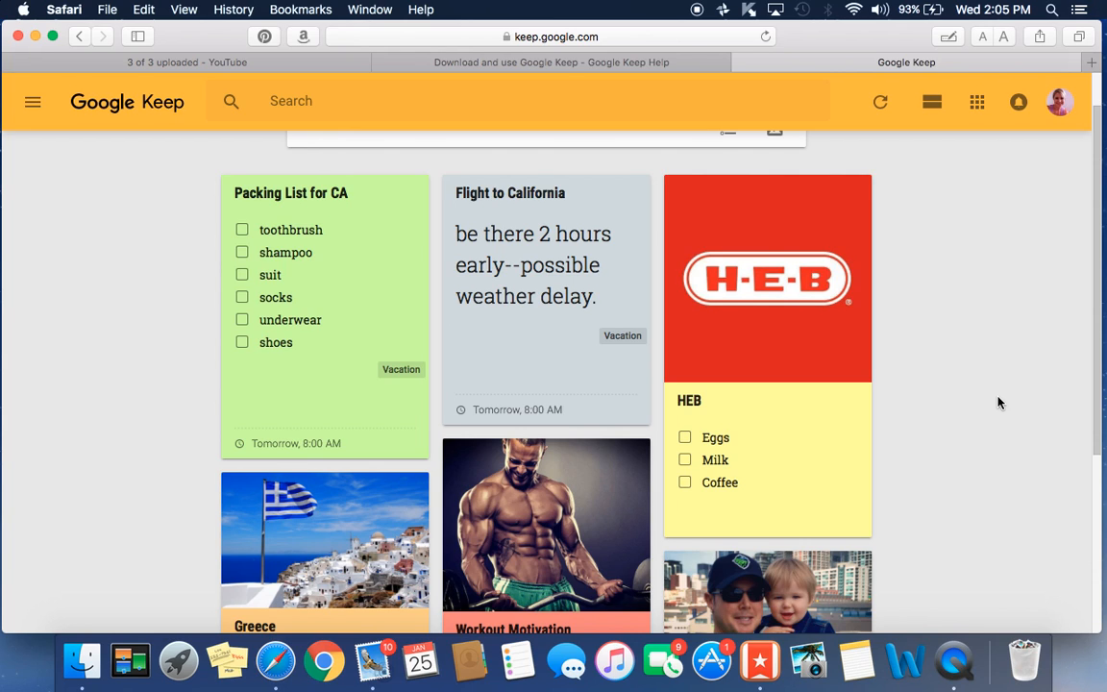
pyautogui.scroll(1, 999, 403)
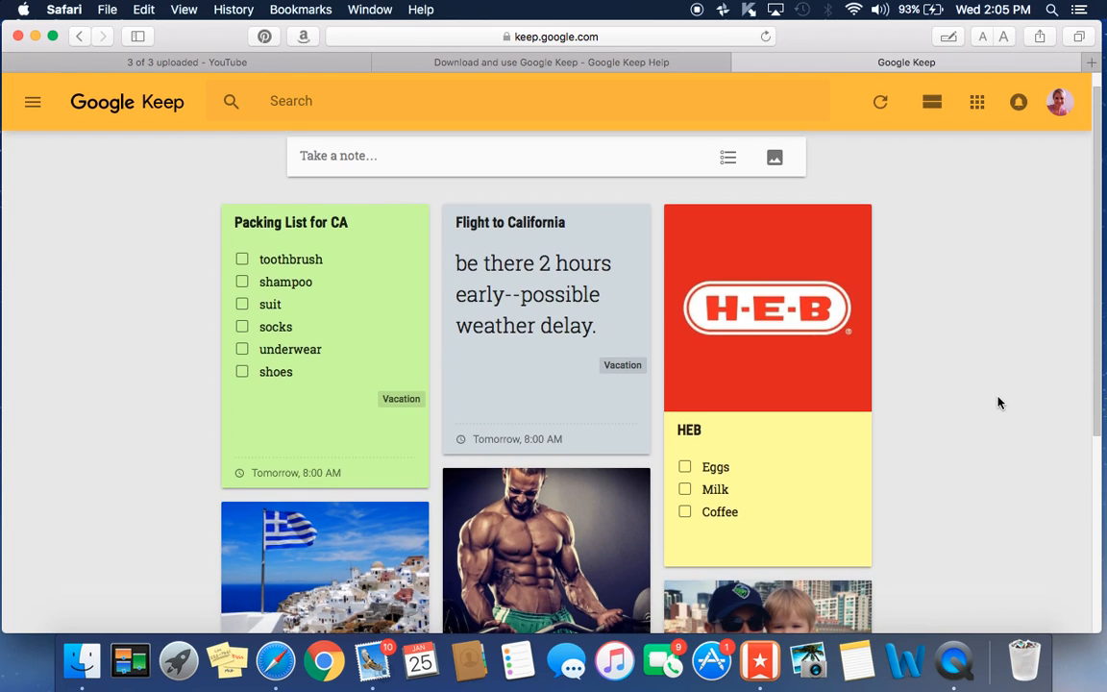
pyautogui.scroll(-5, 999, 365)
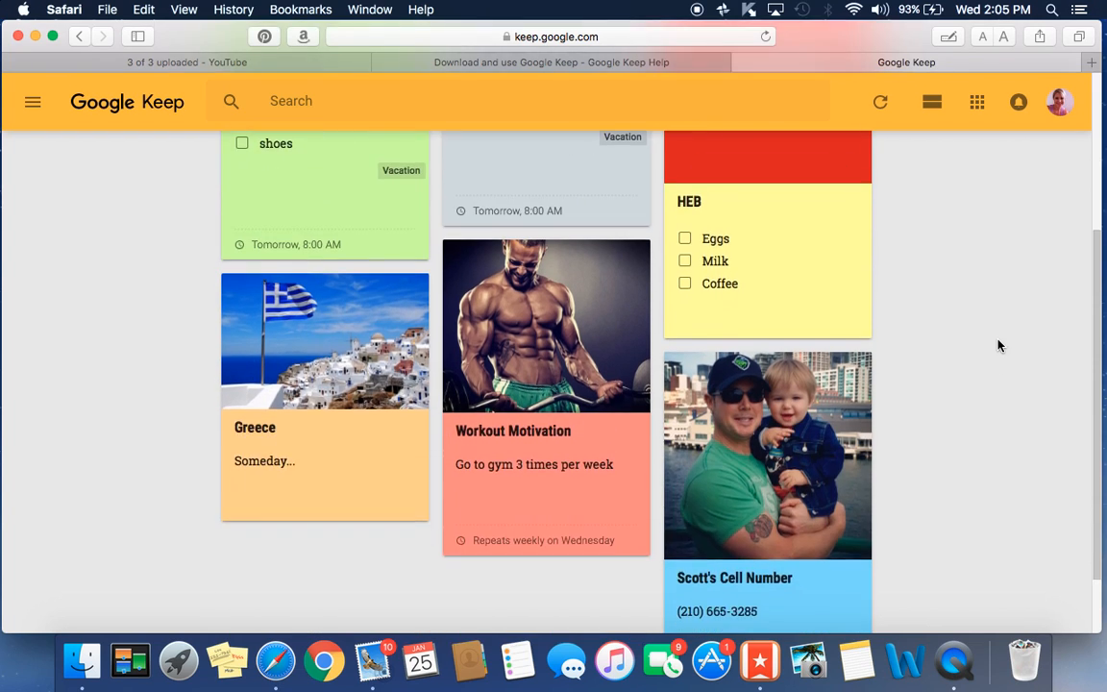
pyautogui.scroll(5, 998, 344)
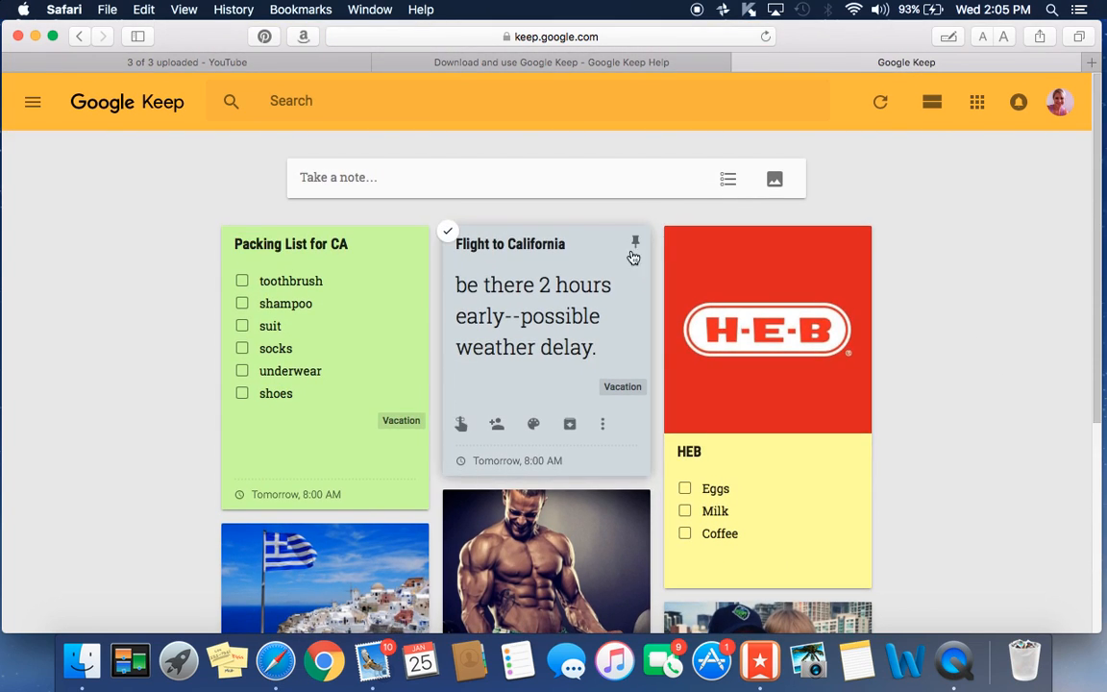
# - Pin Flight to California, then Packing List for CA, to the top of the board
pyautogui.click(635, 244)
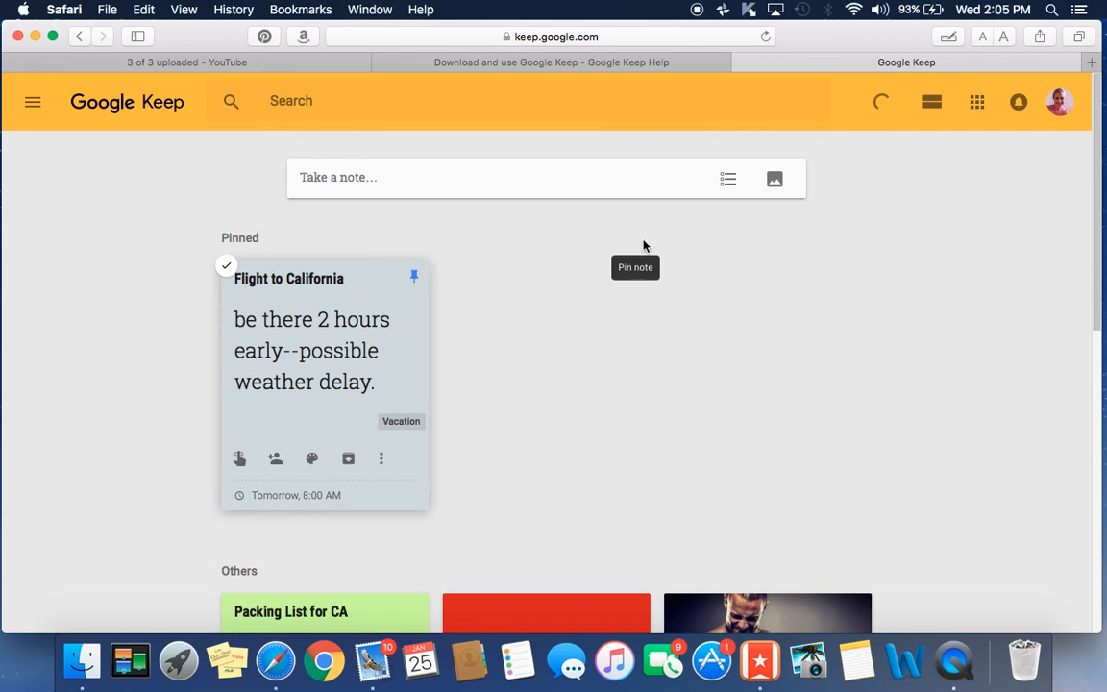
pyautogui.scroll(-4, 860, 384)
pyautogui.scroll(4, 861, 383)
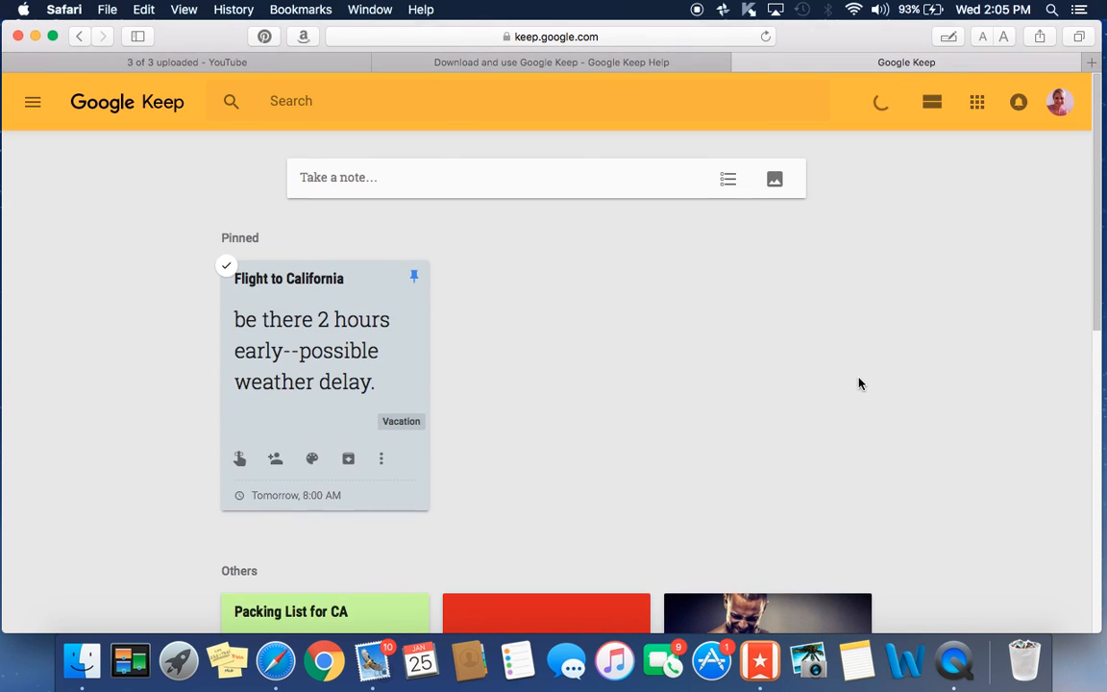
pyautogui.scroll(-5, 609, 389)
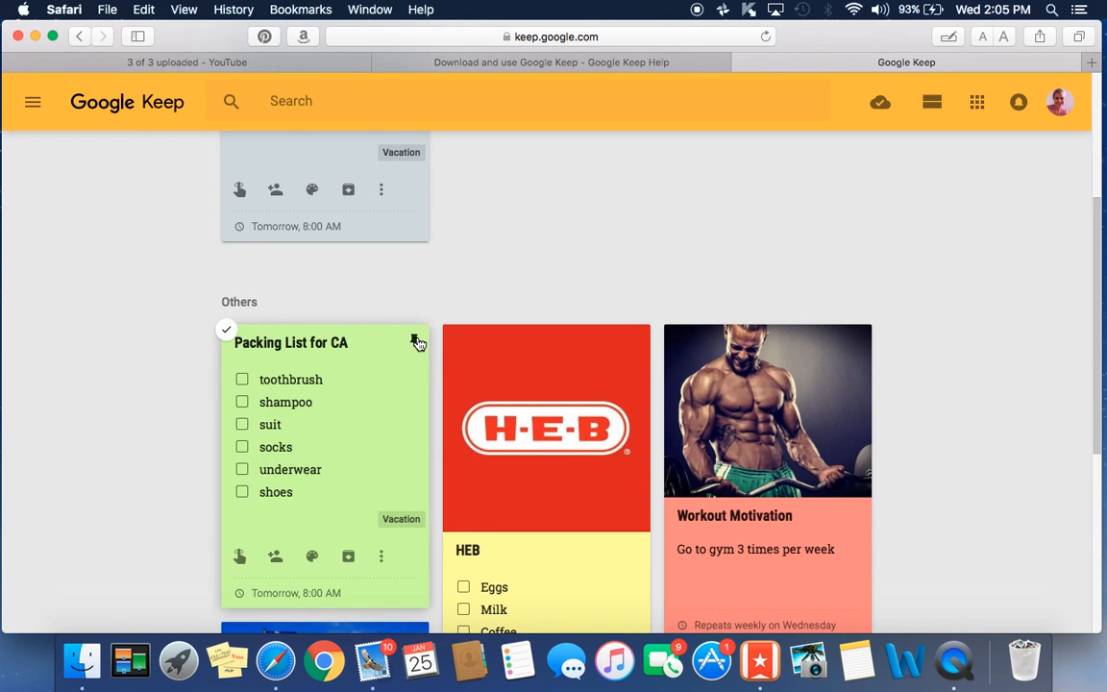
pyautogui.click(414, 342)
pyautogui.scroll(4, 1021, 343)
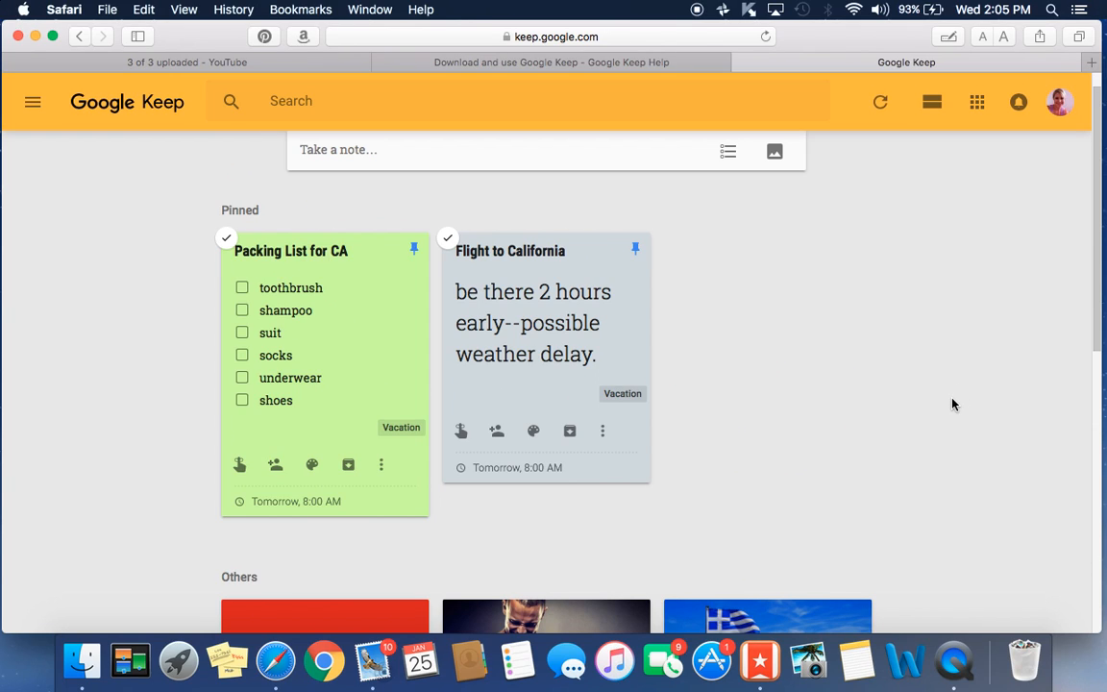
pyautogui.scroll(-4, 996, 350)
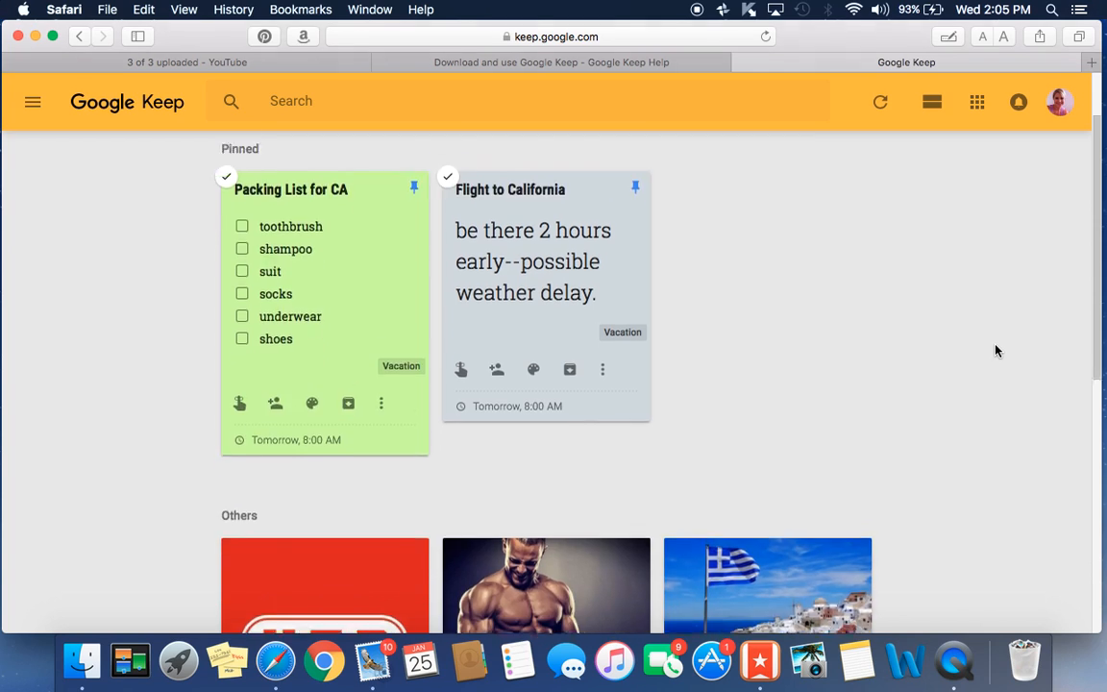
pyautogui.scroll(4, 996, 350)
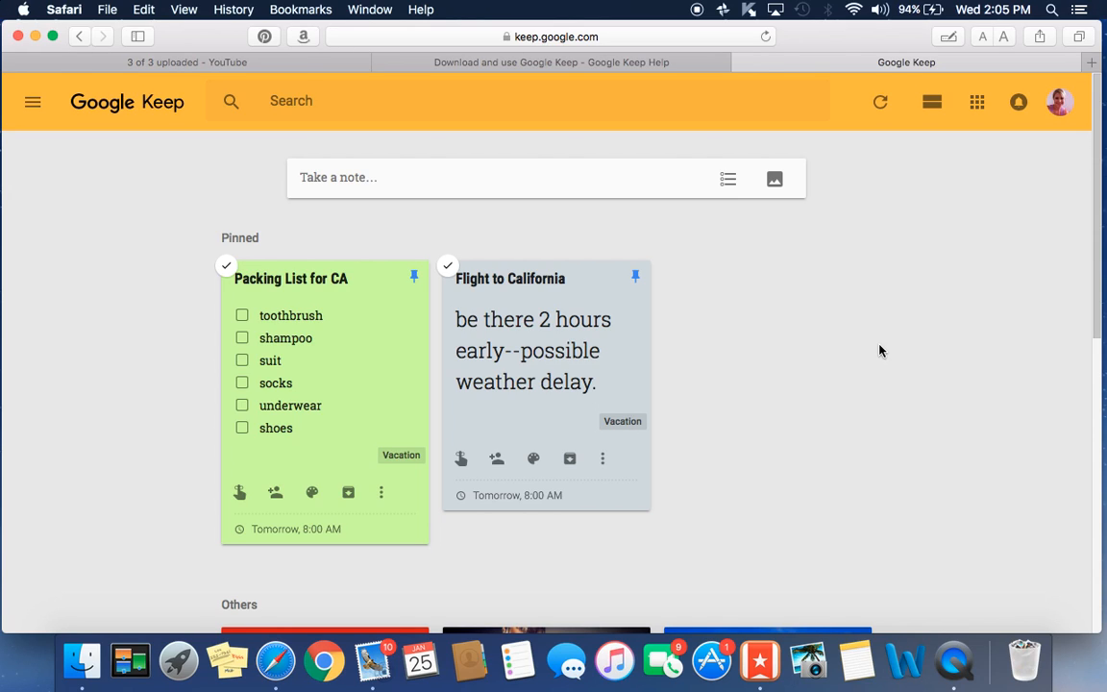
# - Scroll through the board to check the pinned notes, then switch to QuickTime Player
pyautogui.scroll(-5, 880, 351)
pyautogui.scroll(-6, 883, 351)
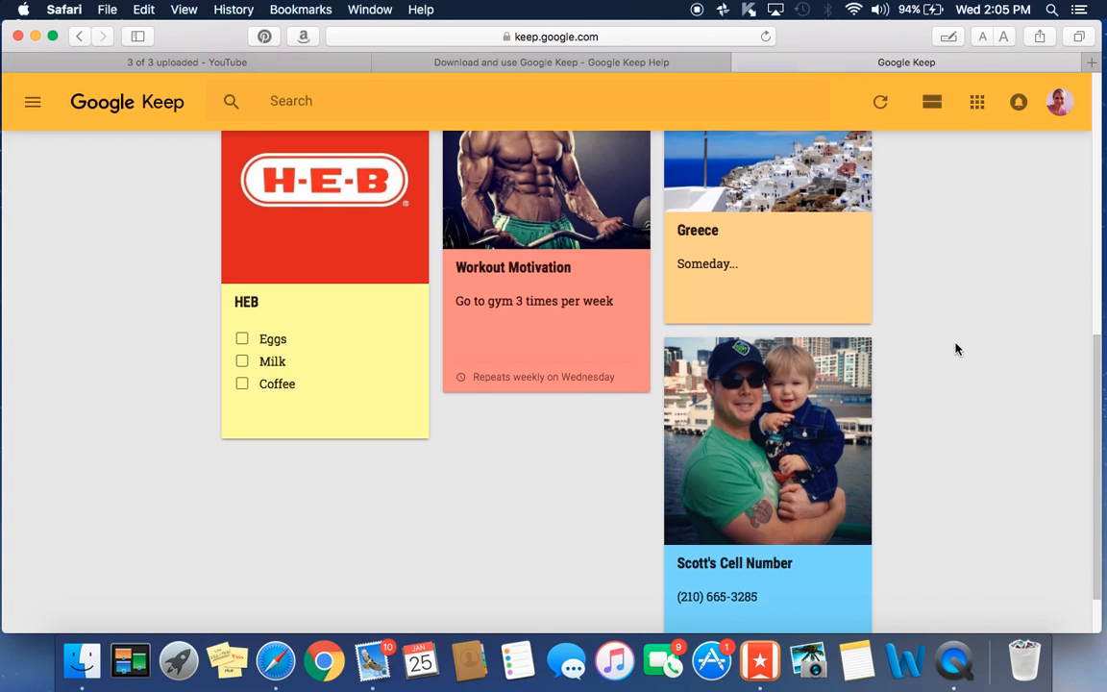
pyautogui.scroll(1, 956, 349)
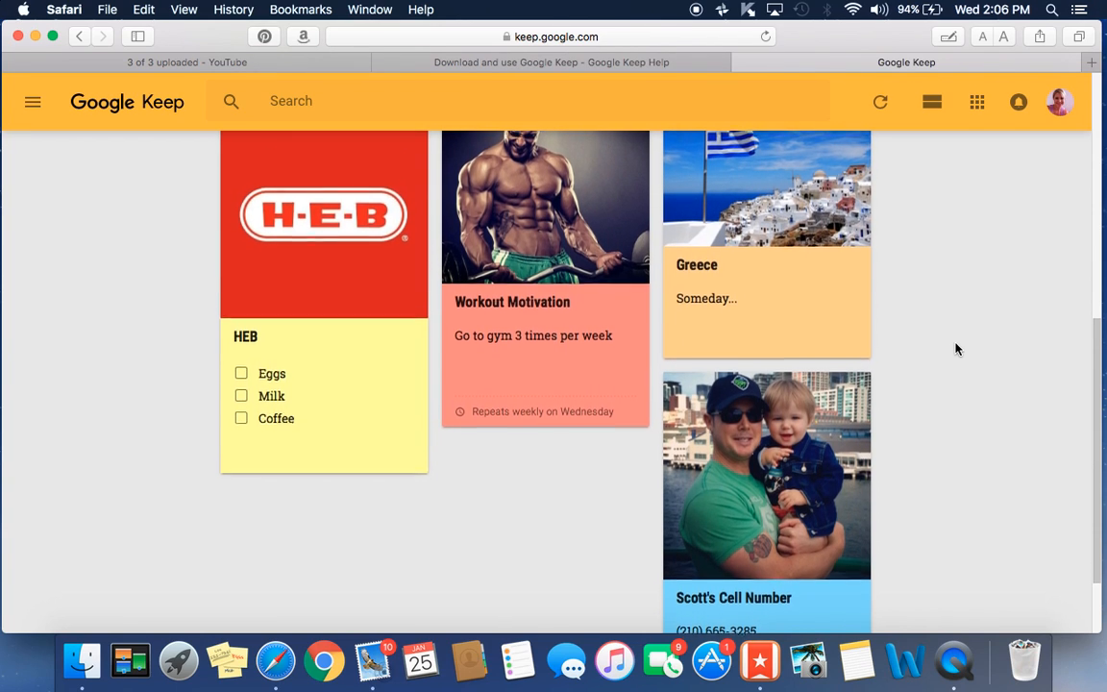
pyautogui.scroll(2, 956, 349)
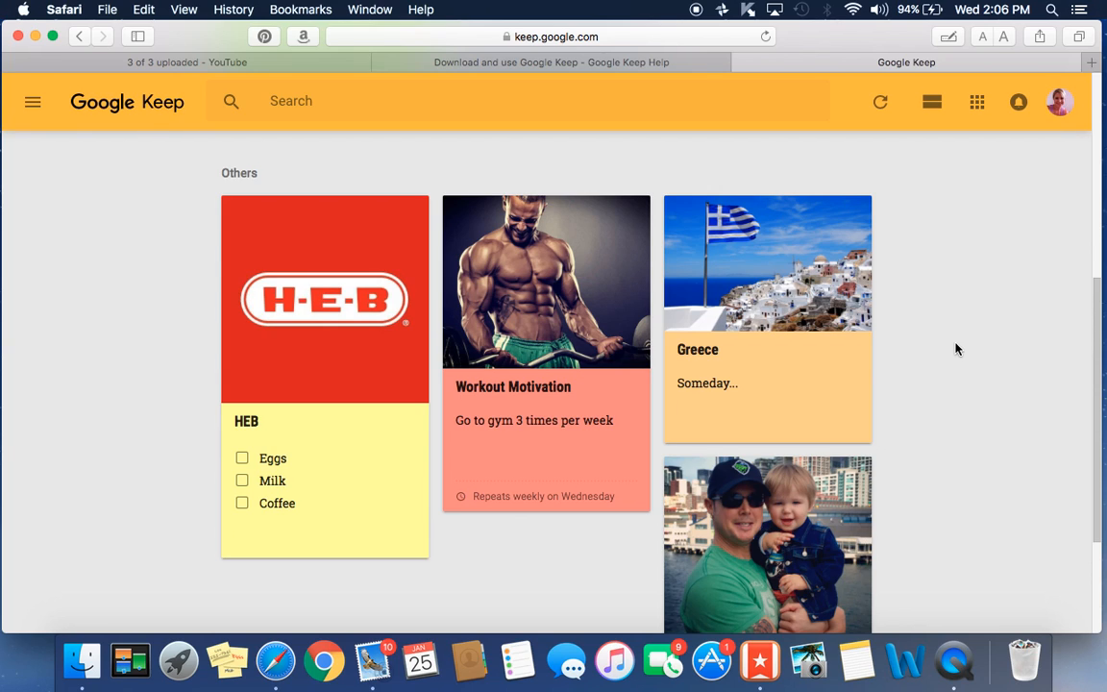
pyautogui.scroll(-2, 954, 353)
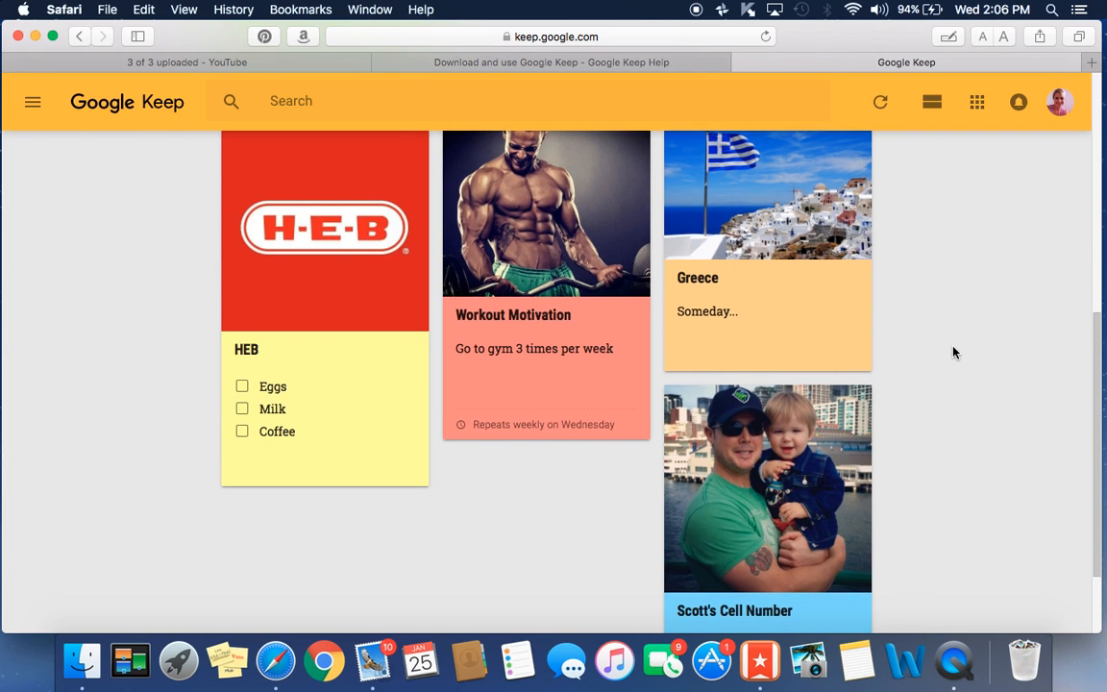
pyautogui.scroll(3, 954, 353)
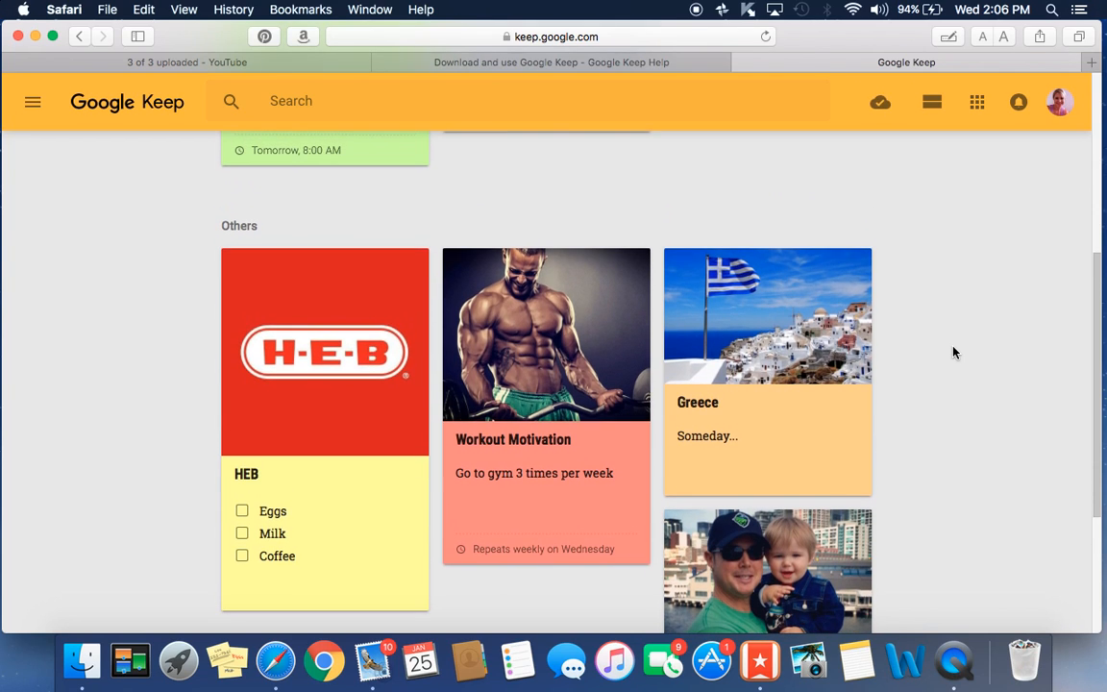
pyautogui.scroll(8, 954, 353)
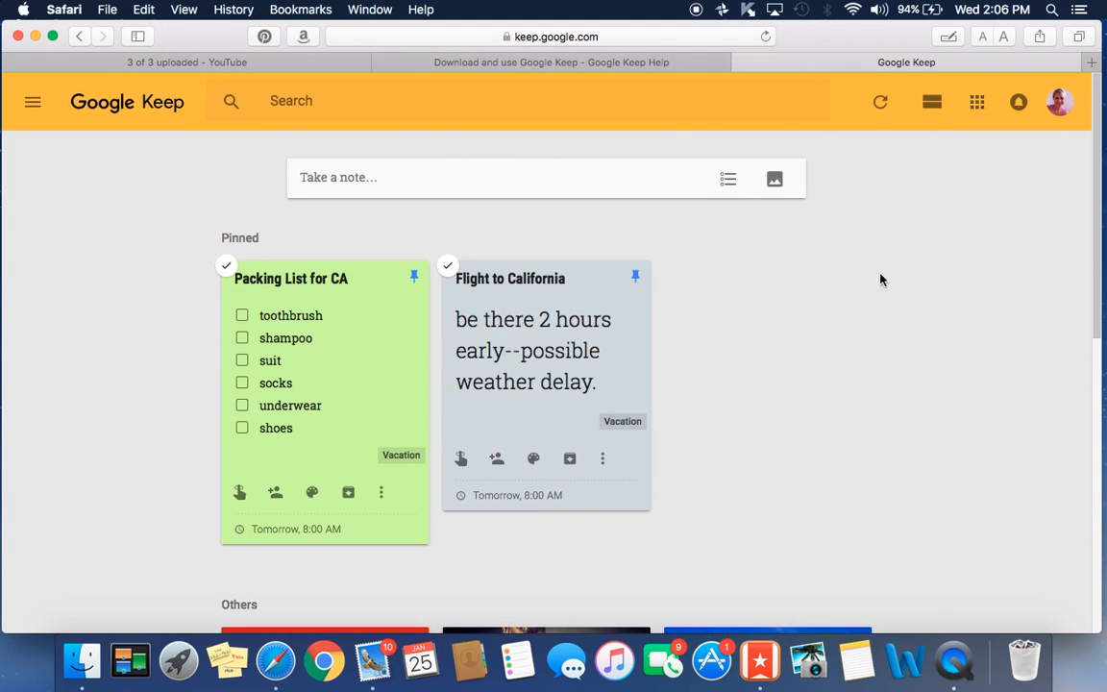
pyautogui.click(942, 665)
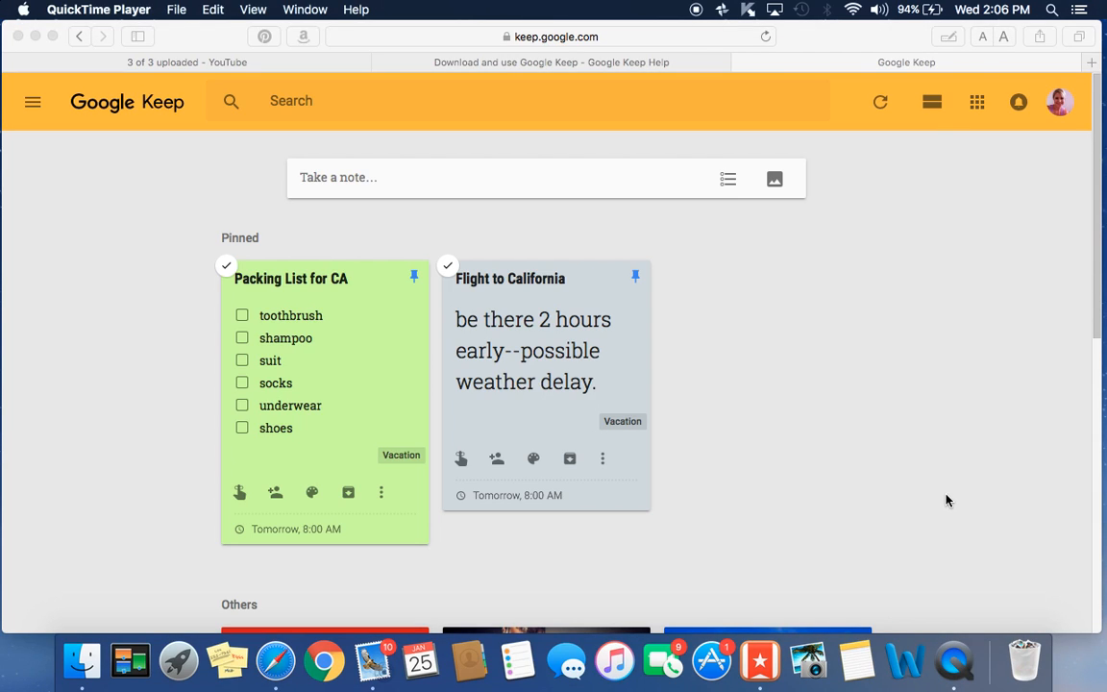